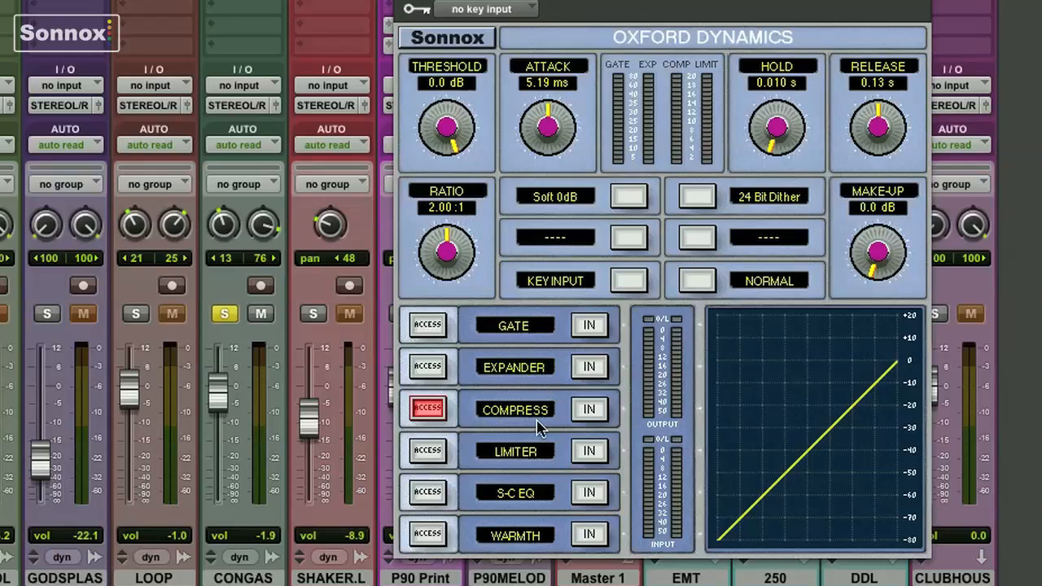
# - Look through the settings of the Gate, Expander, Compressor, Limiter, S-C EQ and Warmth sections
pyautogui.click(429, 325)
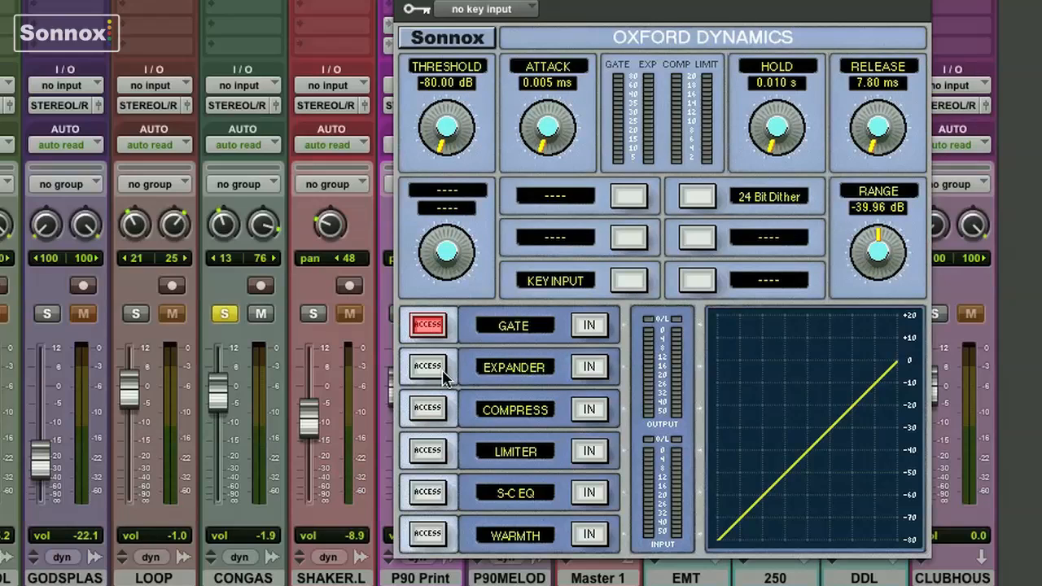
pyautogui.click(429, 367)
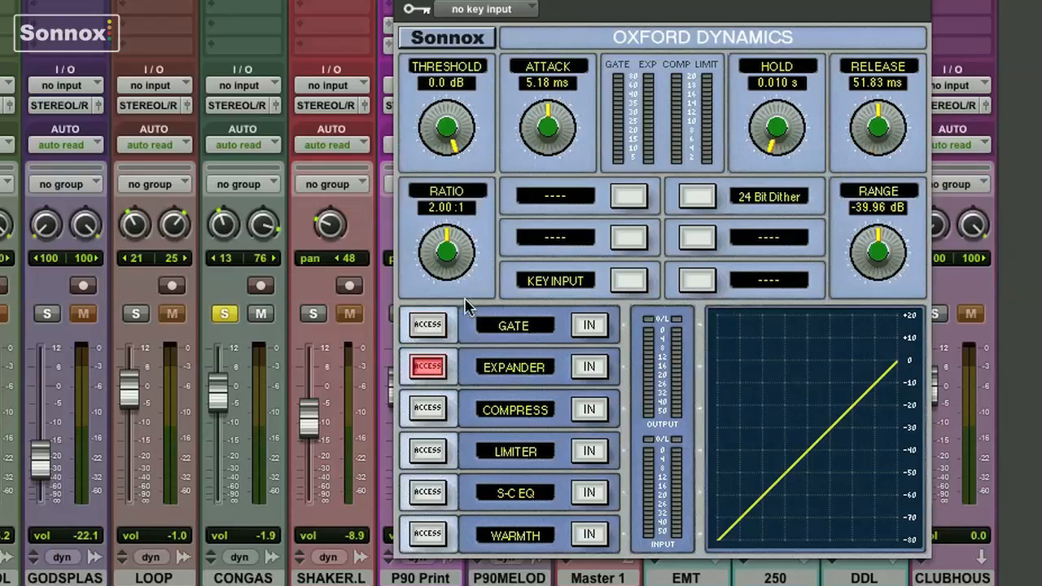
pyautogui.click(424, 408)
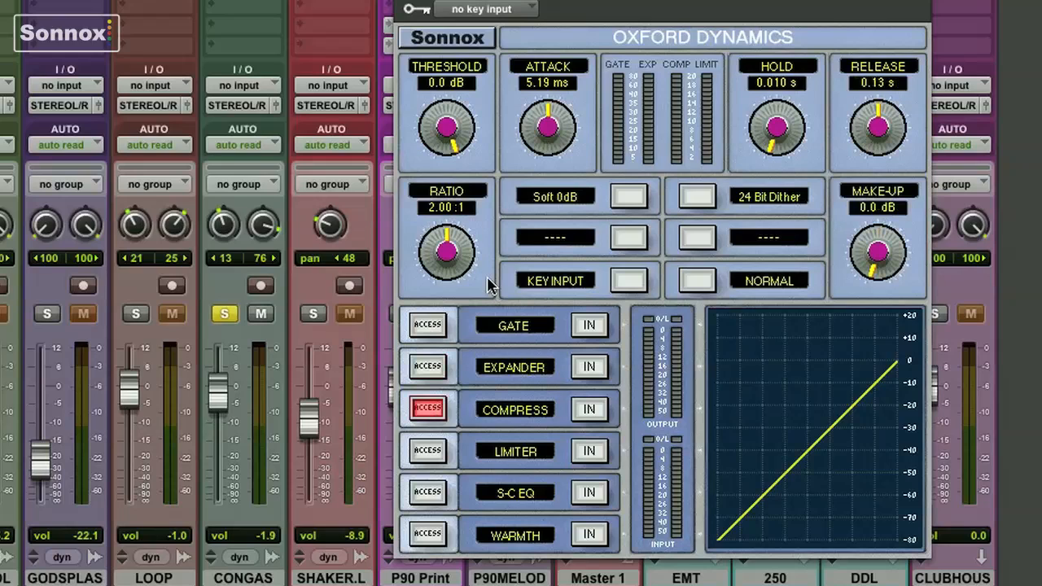
pyautogui.click(431, 452)
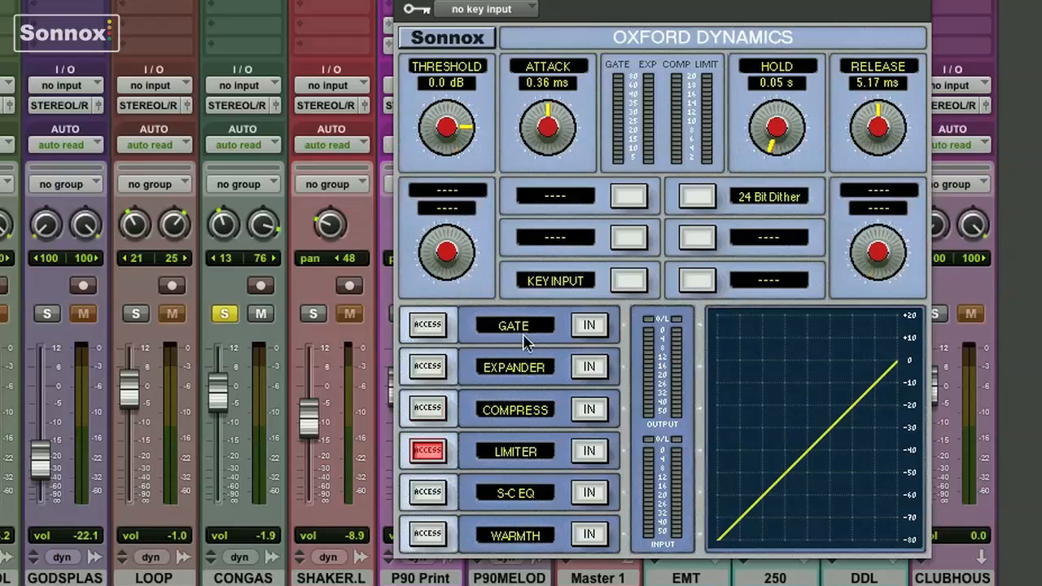
pyautogui.click(429, 492)
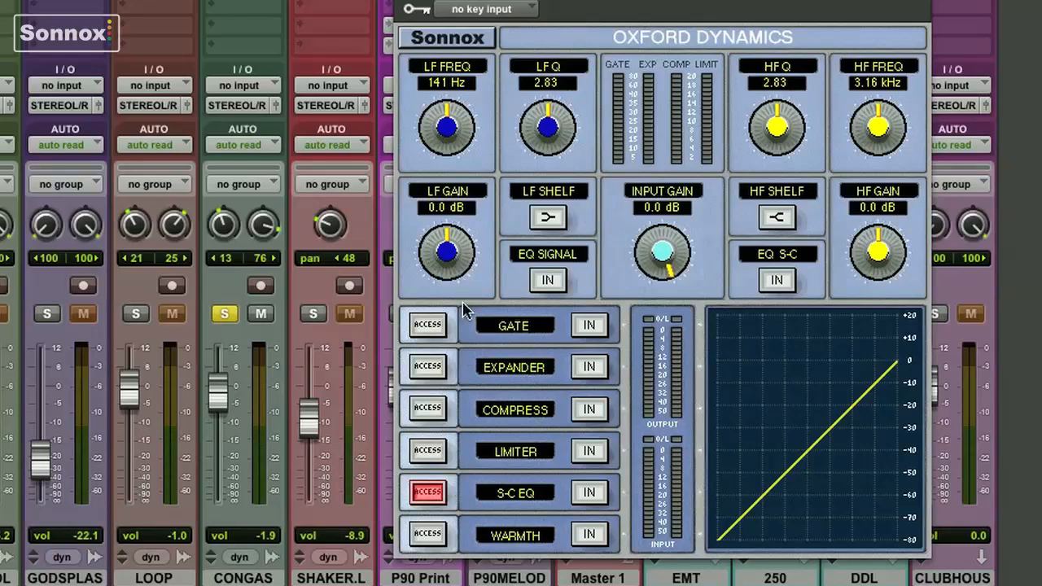
pyautogui.click(427, 533)
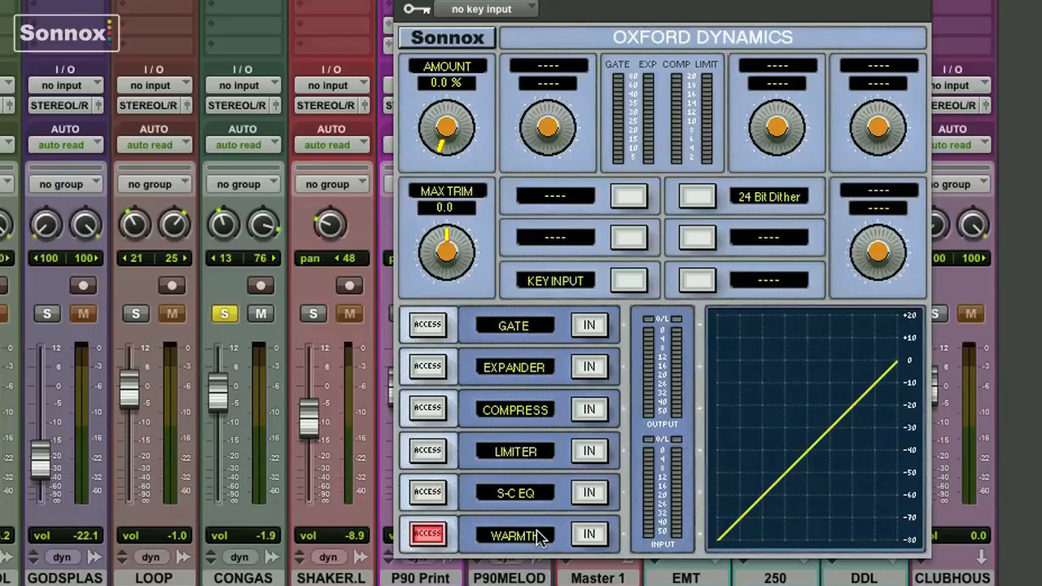
# - Switch on the compressor for the congas and set its threshold to -21.00 dB
pyautogui.click(429, 410)
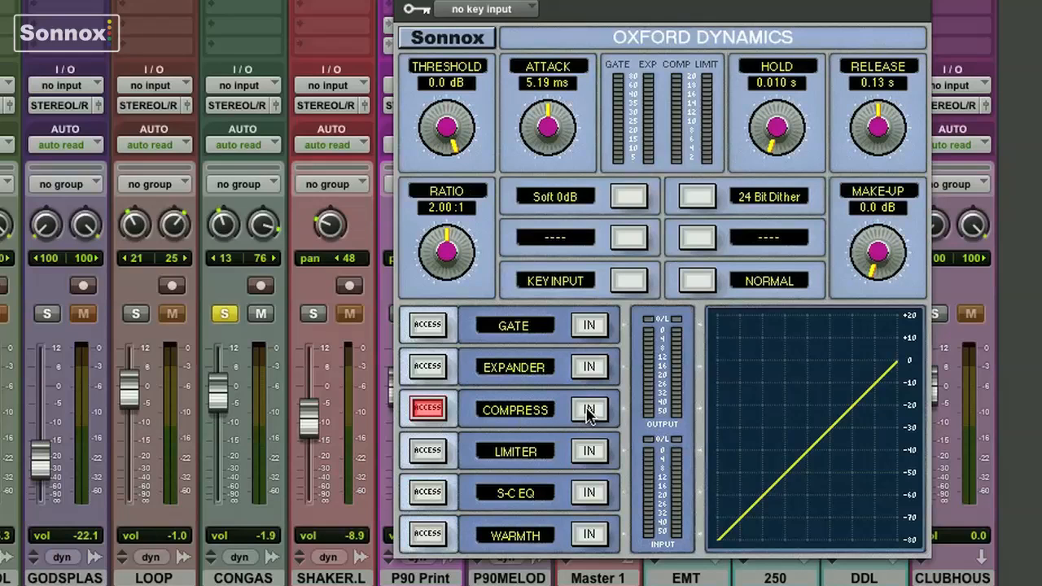
pyautogui.click(590, 411)
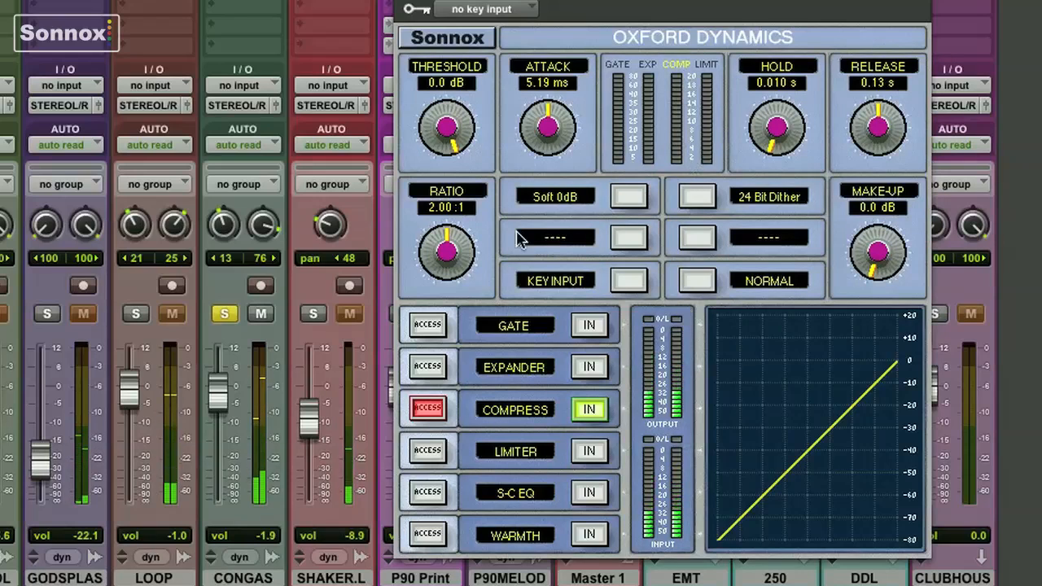
pyautogui.moveTo(442, 132); pyautogui.dragTo(418, 181)
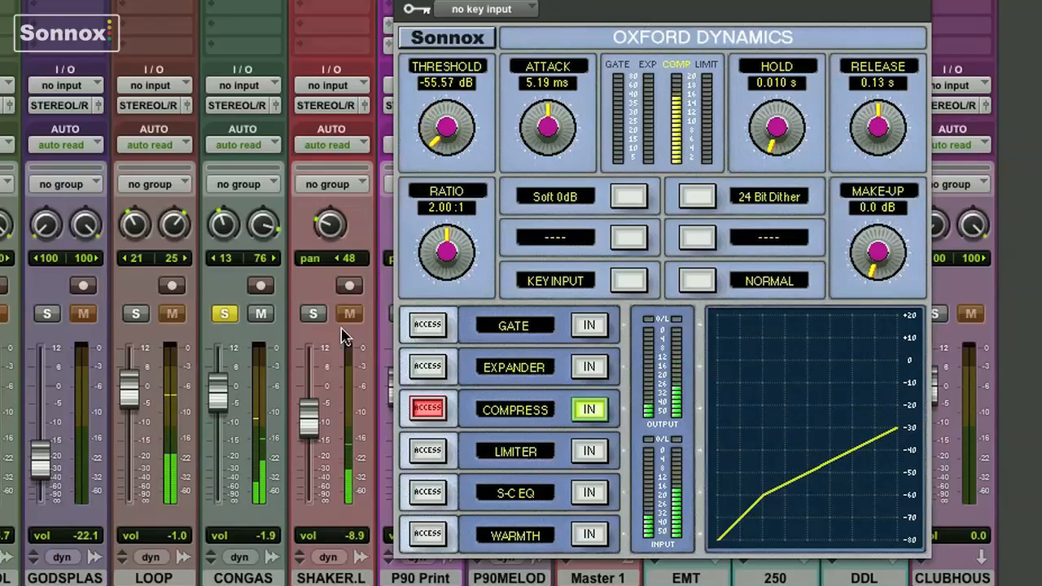
pyautogui.moveTo(325, 370); pyautogui.dragTo(432, 279)
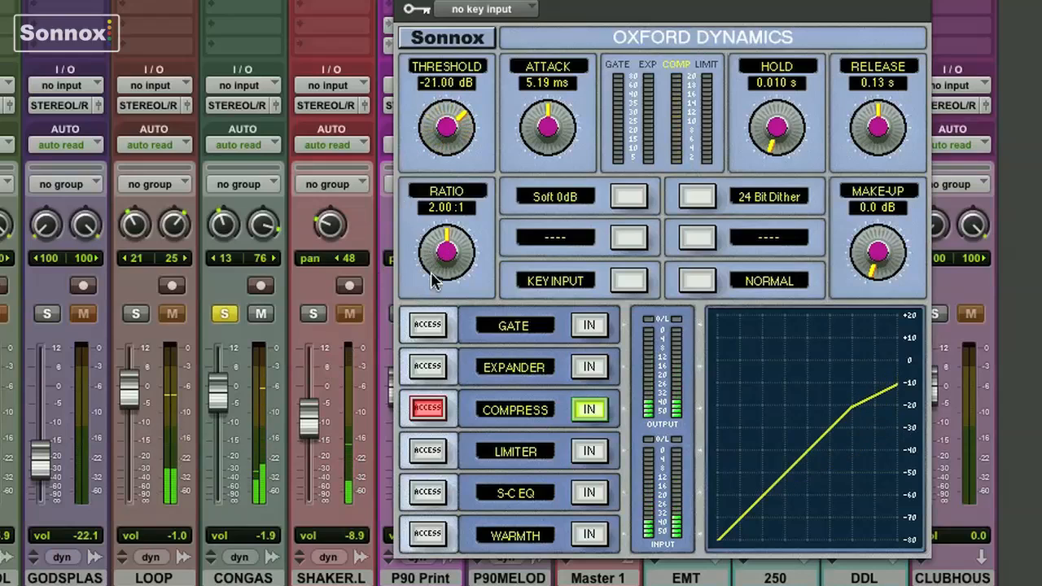
# - Cycle through the compressor's soft-knee options and settle on Soft 10dB
pyautogui.click(631, 196)
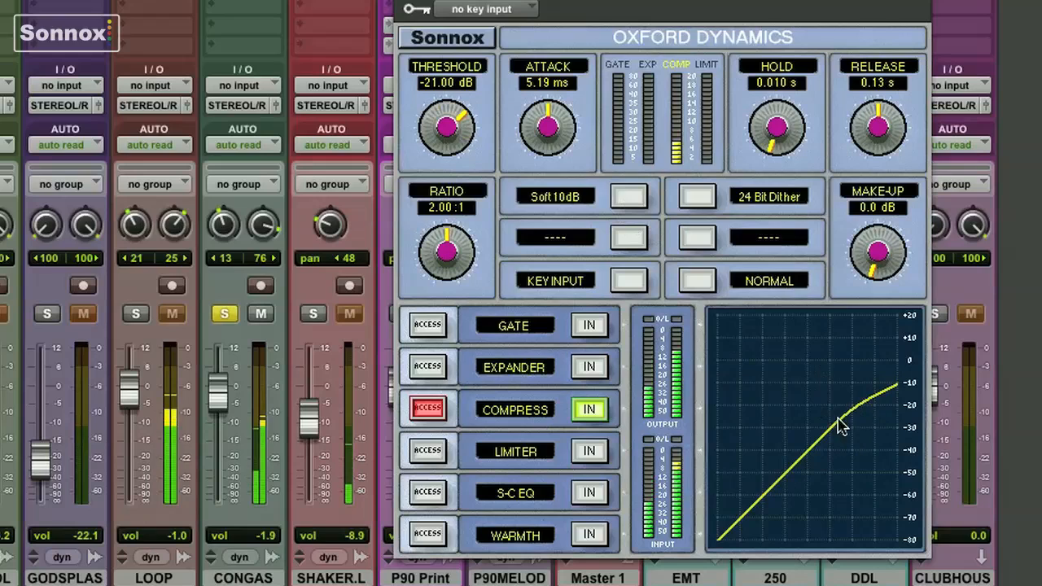
pyautogui.click(623, 197)
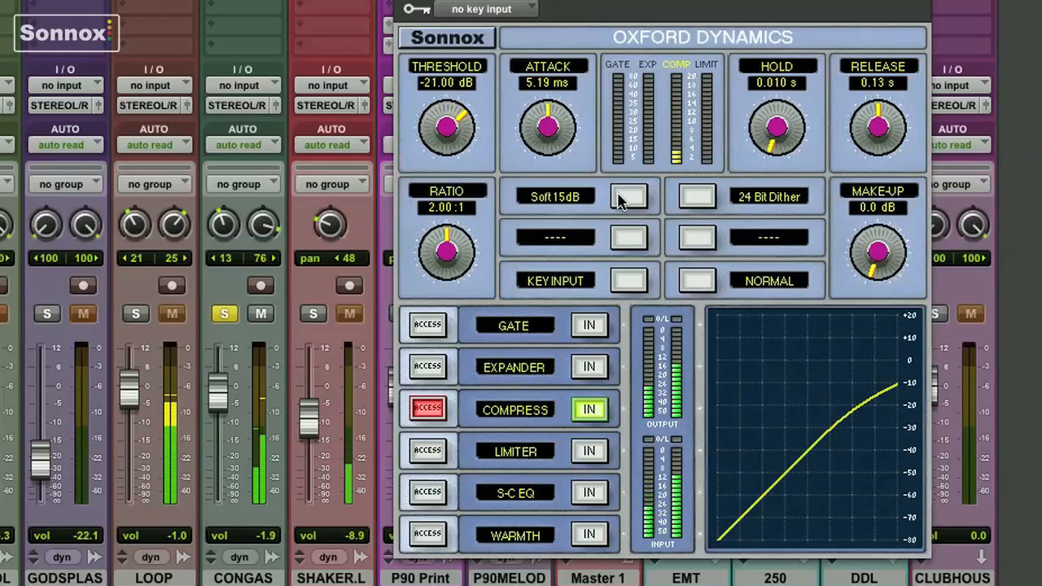
pyautogui.click(624, 197)
pyautogui.click(624, 197)
pyautogui.click(621, 199)
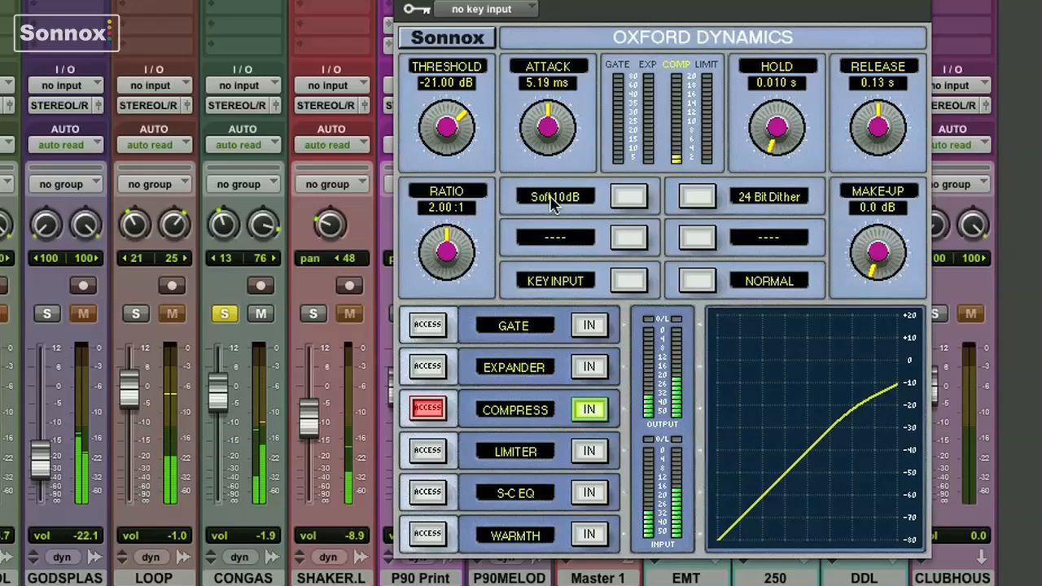
# - Set the compressor's ratio to 3.06:1 and its make-up gain to +1.58 dB
pyautogui.moveTo(458, 250); pyautogui.dragTo(458, 229)
pyautogui.moveTo(877, 265); pyautogui.dragTo(877, 244)
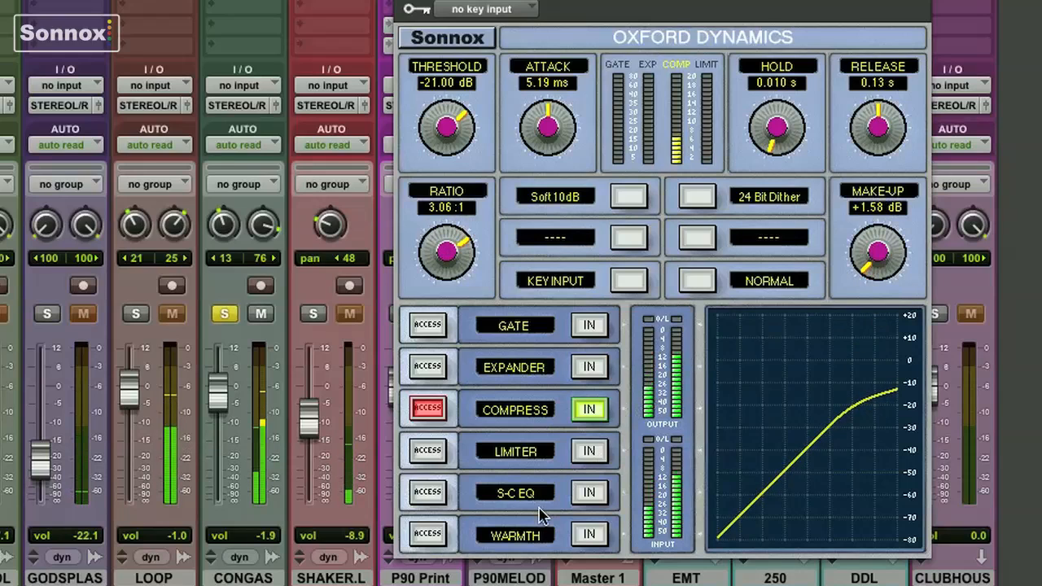
# - Switch on the S-C EQ section and apply it to the main audio with EQ Signal
pyautogui.click(429, 494)
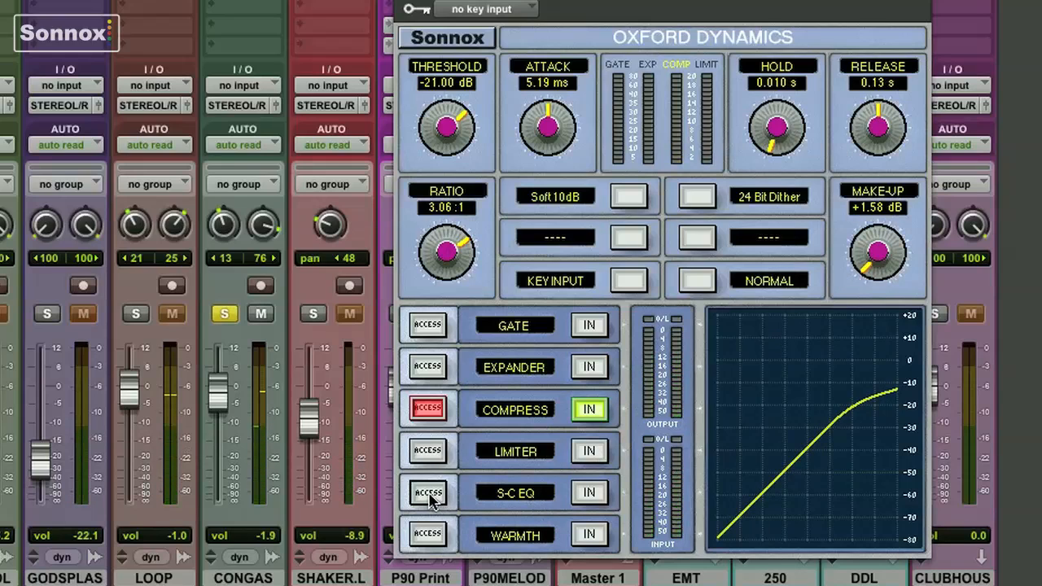
pyautogui.click(585, 495)
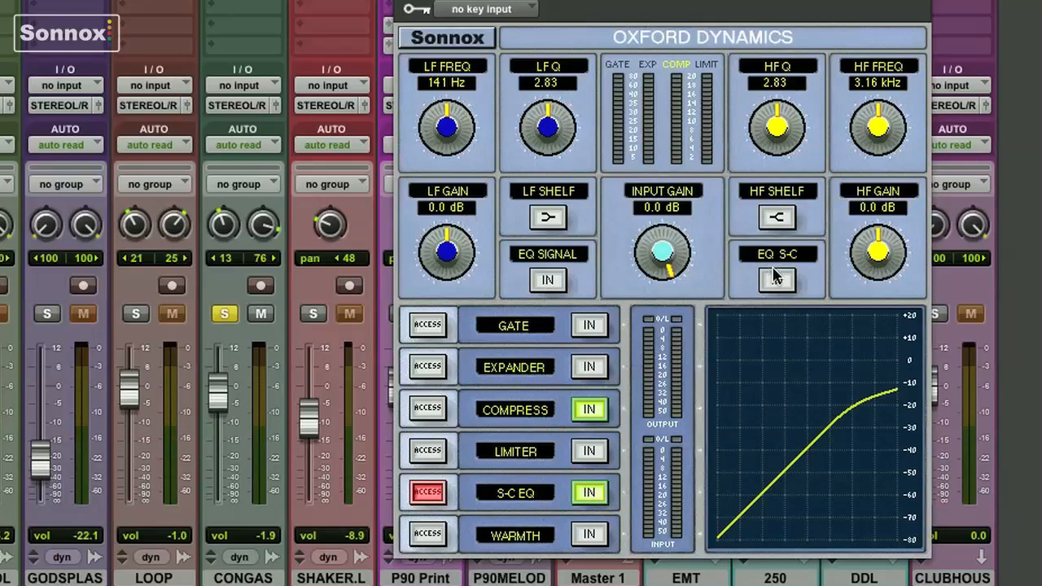
pyautogui.click(545, 281)
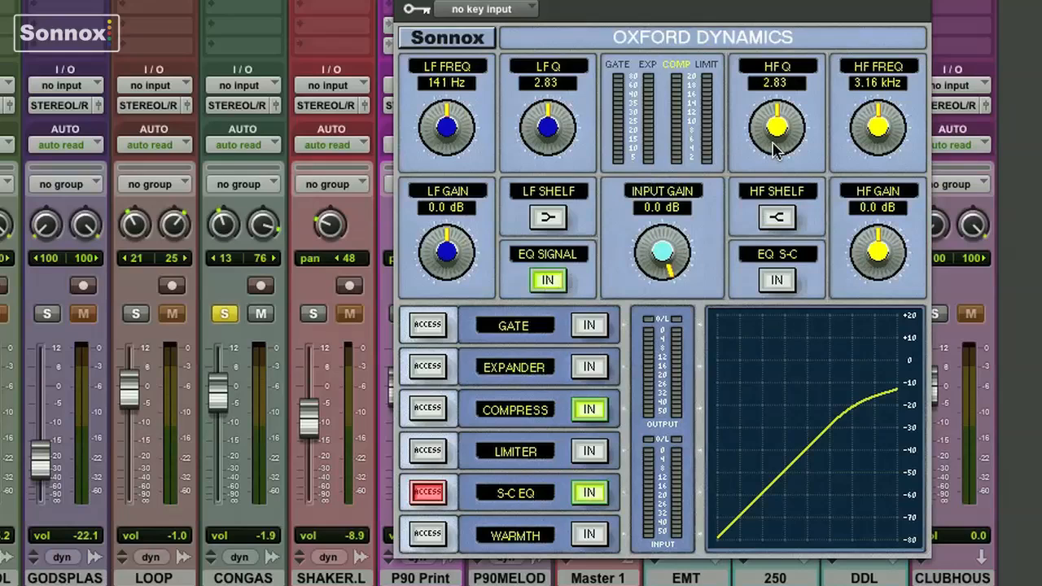
# - Set the EQ's HF frequency to 11.04 kHz and its HF gain to about -8.6 dB
pyautogui.moveTo(869, 139); pyautogui.dragTo(908, 88)
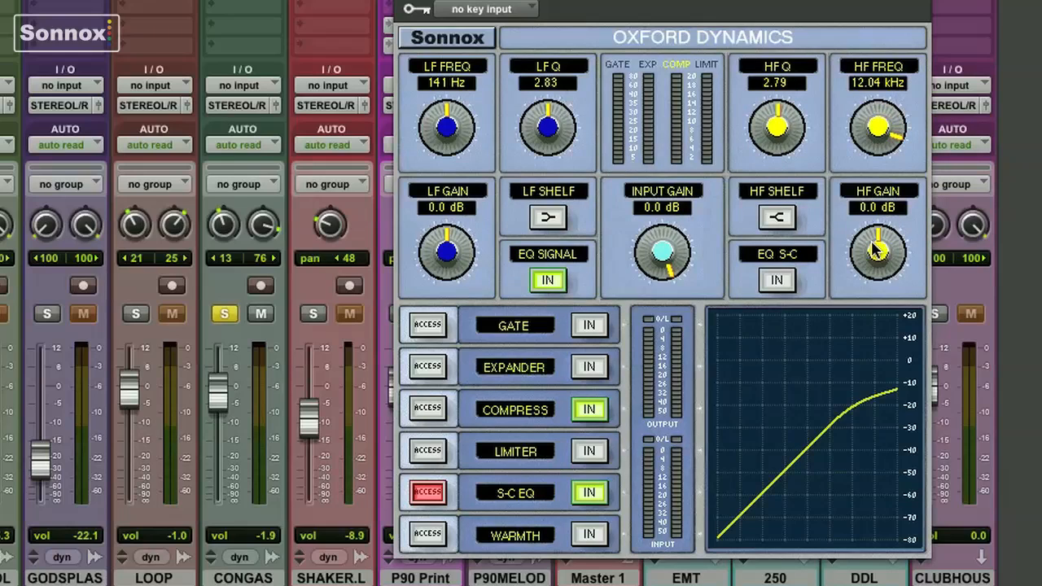
pyautogui.moveTo(878, 251); pyautogui.dragTo(846, 366)
pyautogui.moveTo(879, 139); pyautogui.dragTo(881, 118)
pyautogui.moveTo(879, 260); pyautogui.dragTo(883, 224)
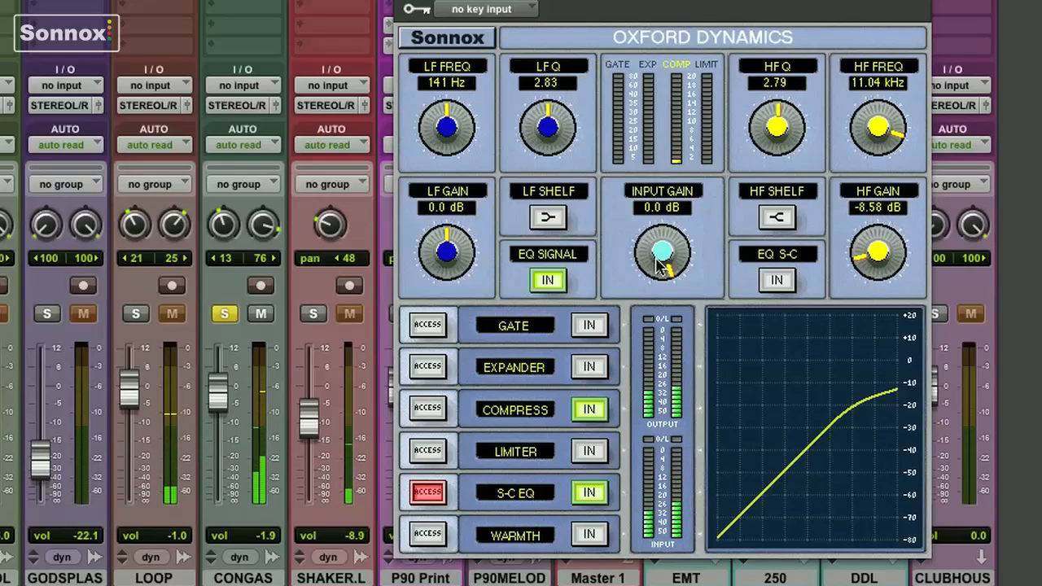
# - Compare the congas with EQ Signal off and on, and set the HF gain to -9.43 dB
pyautogui.click(551, 281)
pyautogui.click(551, 283)
pyautogui.moveTo(868, 241); pyautogui.dragTo(869, 244)
# - Try different HF Q widths on the EQ and settle on 1.01
pyautogui.moveTo(777, 122); pyautogui.dragTo(769, 234)
pyautogui.moveTo(762, 144); pyautogui.dragTo(817, 1)
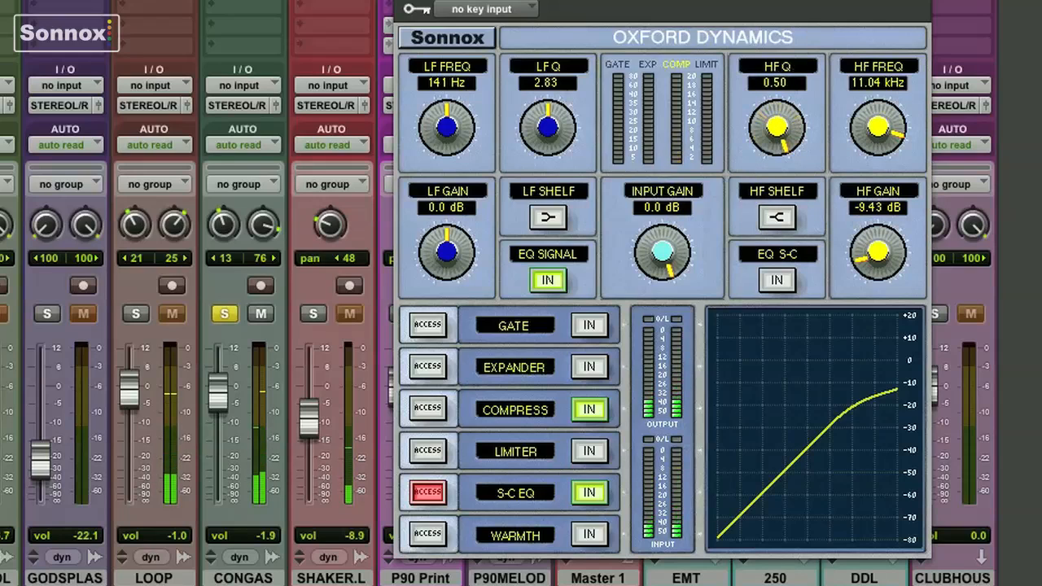
pyautogui.moveTo(780, 130); pyautogui.dragTo(764, 161)
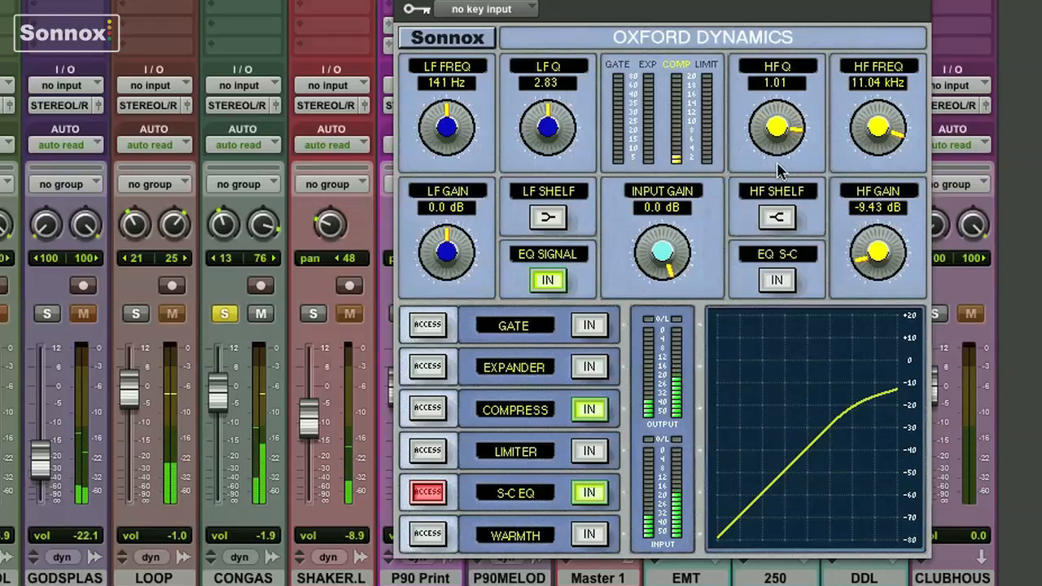
# - Switch on the Warmth section and set its amount to 100% and its max trim to 0.10
pyautogui.click(429, 534)
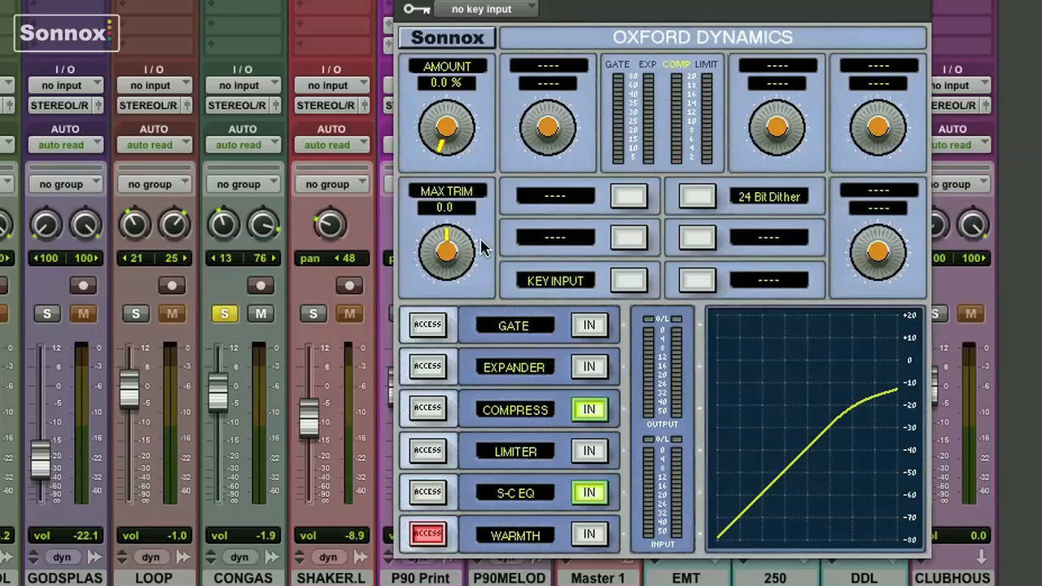
pyautogui.click(589, 535)
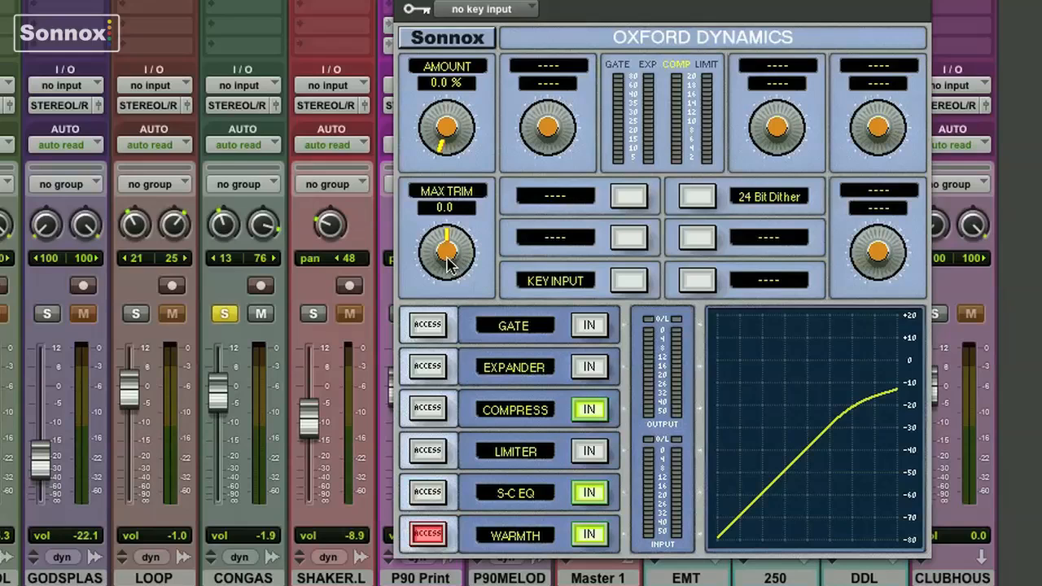
pyautogui.moveTo(446, 259); pyautogui.dragTo(470, 204)
# - Compare the congas with Warmth bypassed and engaged, leaving it engaged
pyautogui.click(590, 535)
pyautogui.click(589, 535)
pyautogui.click(590, 535)
pyautogui.click(590, 534)
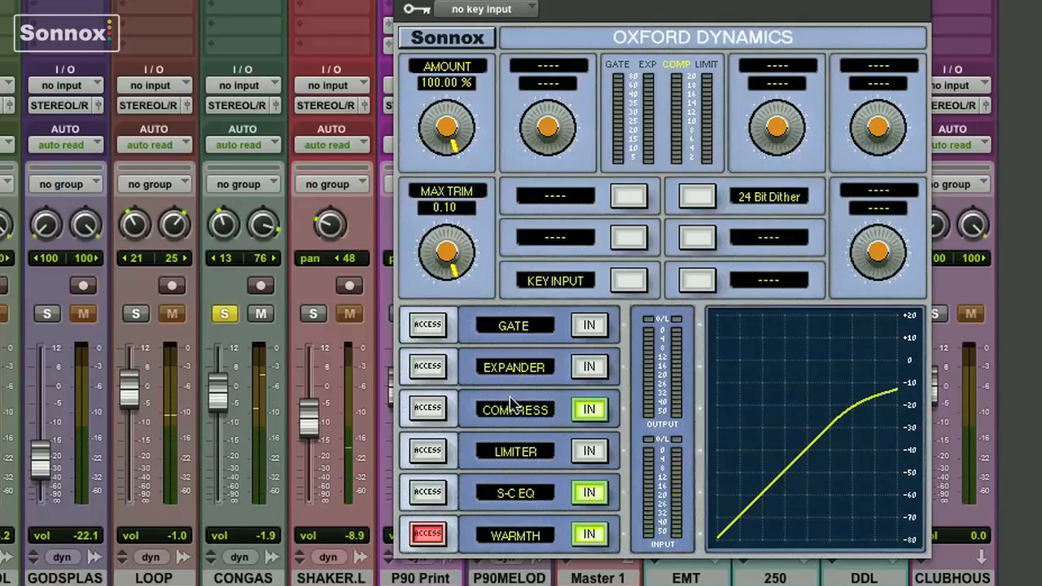
# - Solo the LOOP track and take CONGAS out of solo
pyautogui.click(135, 315)
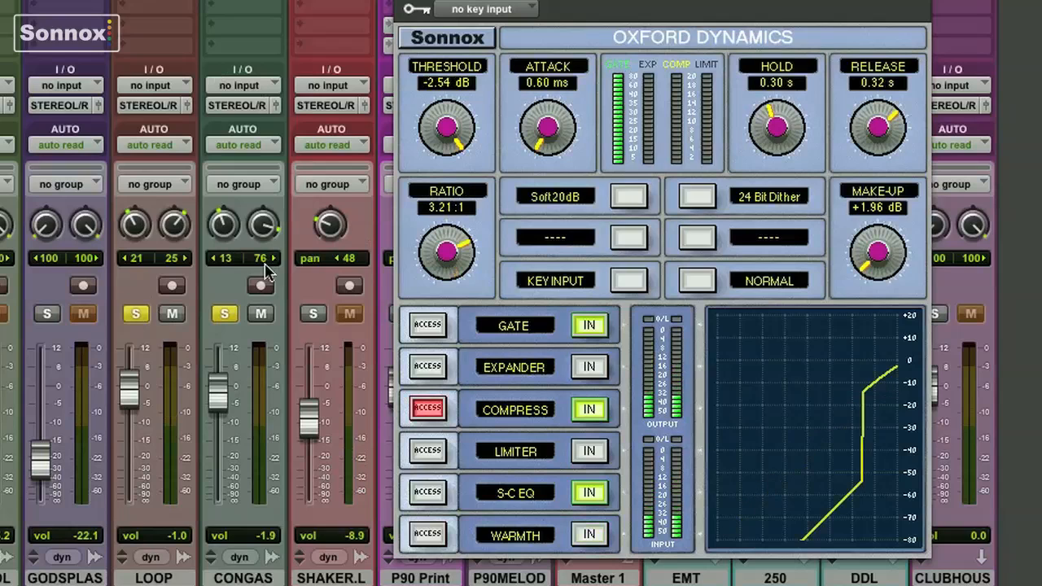
pyautogui.click(228, 316)
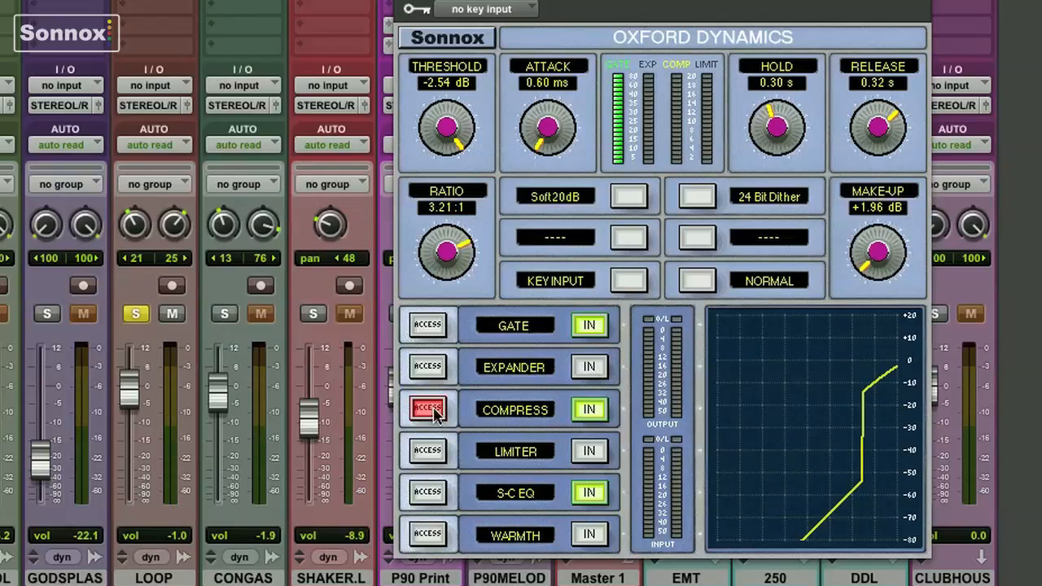
# - Review the loop's S-C EQ settings and switch on its Warmth section
pyautogui.click(428, 492)
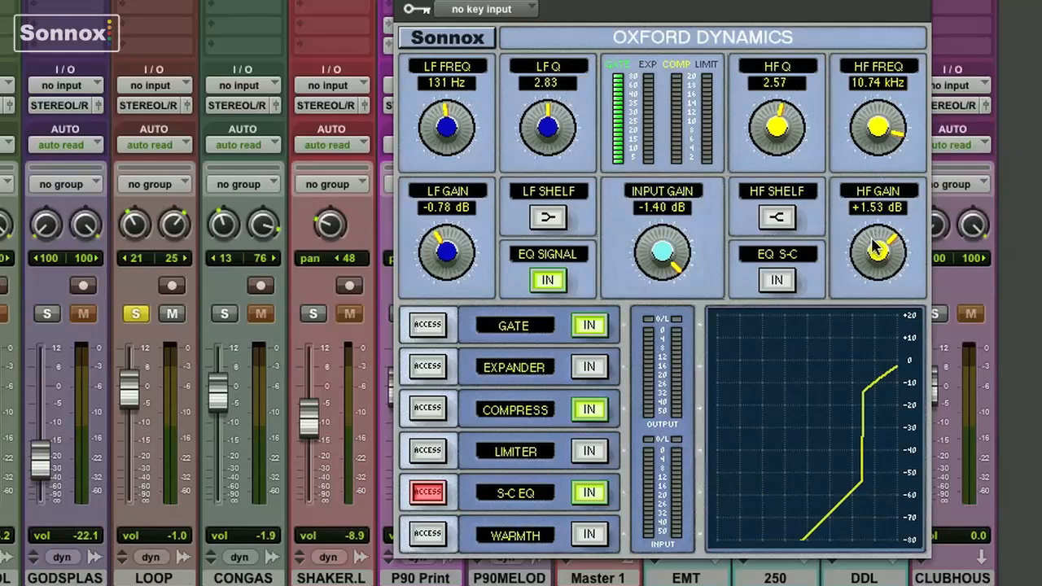
pyautogui.click(427, 534)
pyautogui.click(593, 537)
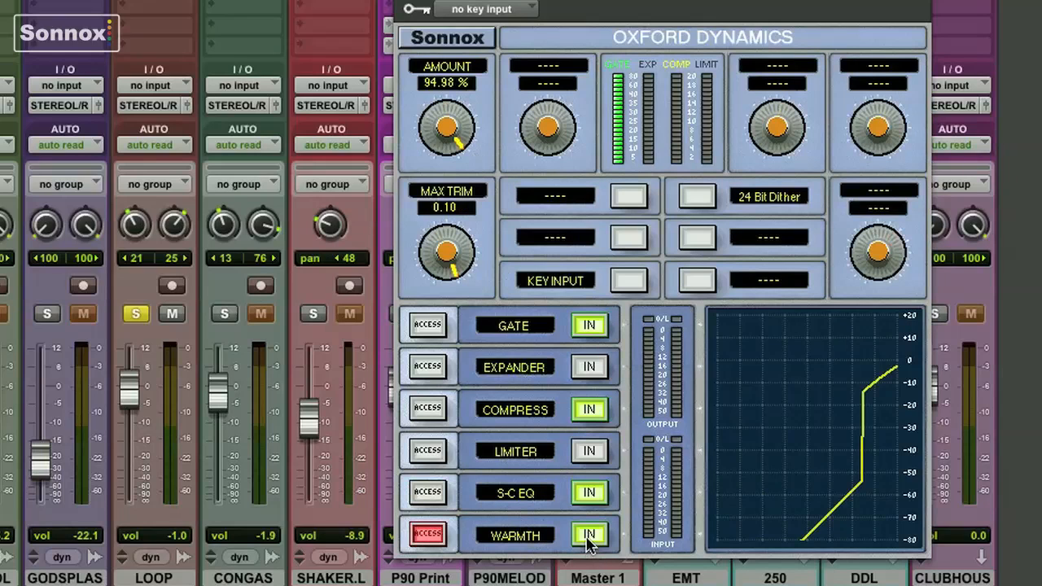
# - Play the loop with its Gate settings shown and compare the sound with the gate bypassed and engaged
pyautogui.click(427, 324)
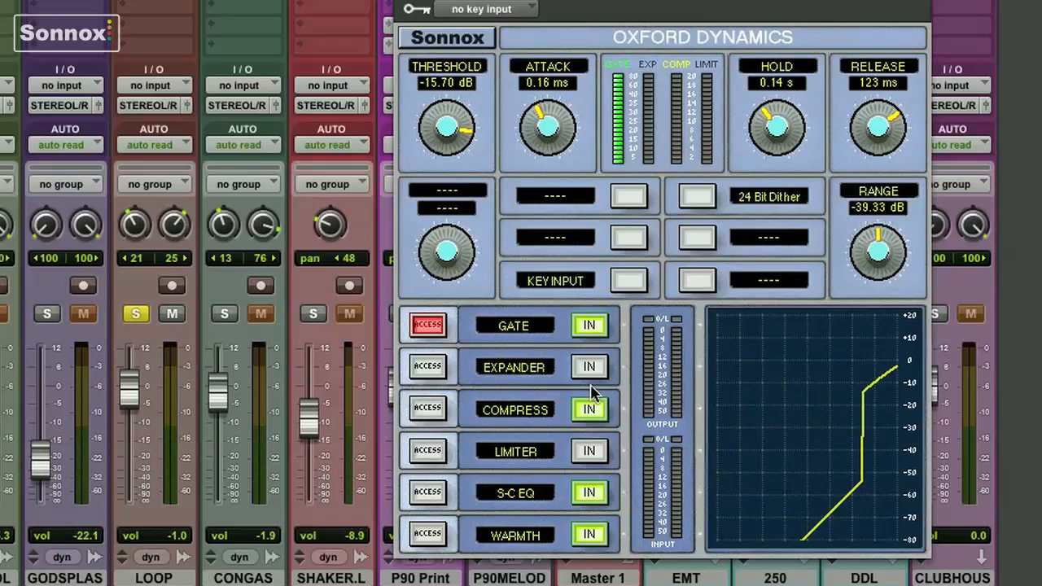
pyautogui.press('space')
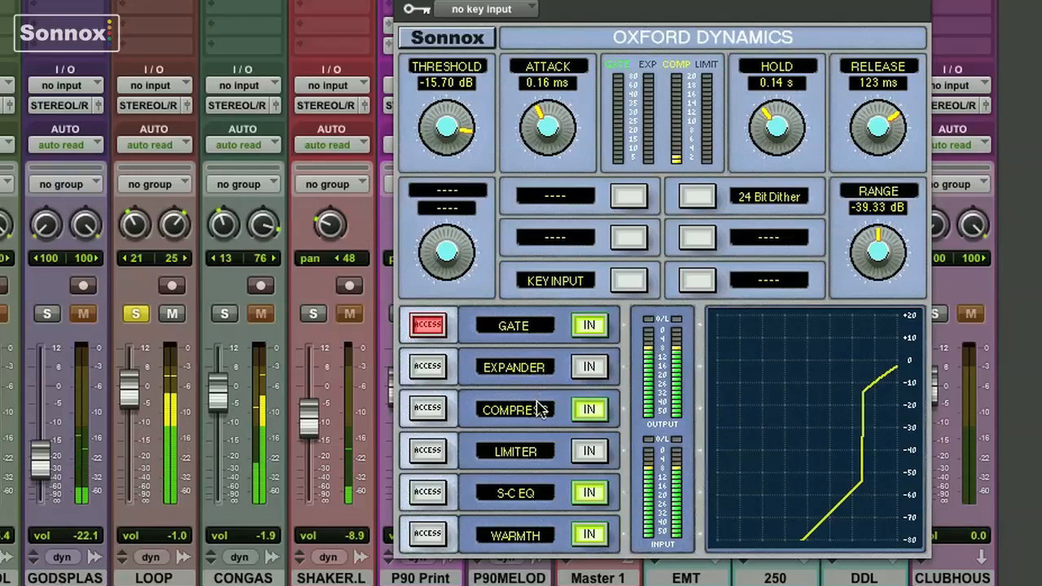
pyautogui.click(586, 326)
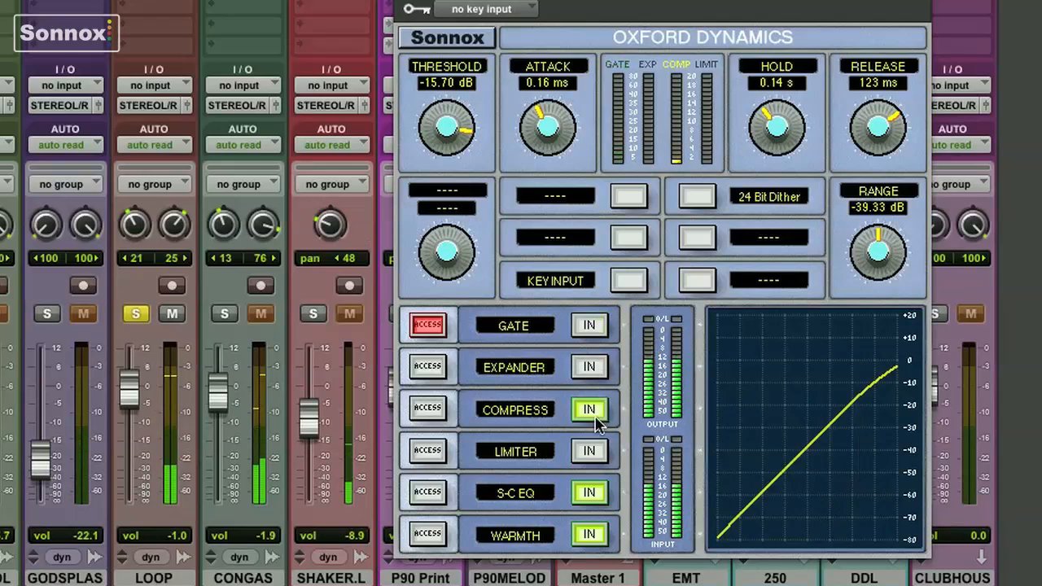
pyautogui.click(589, 325)
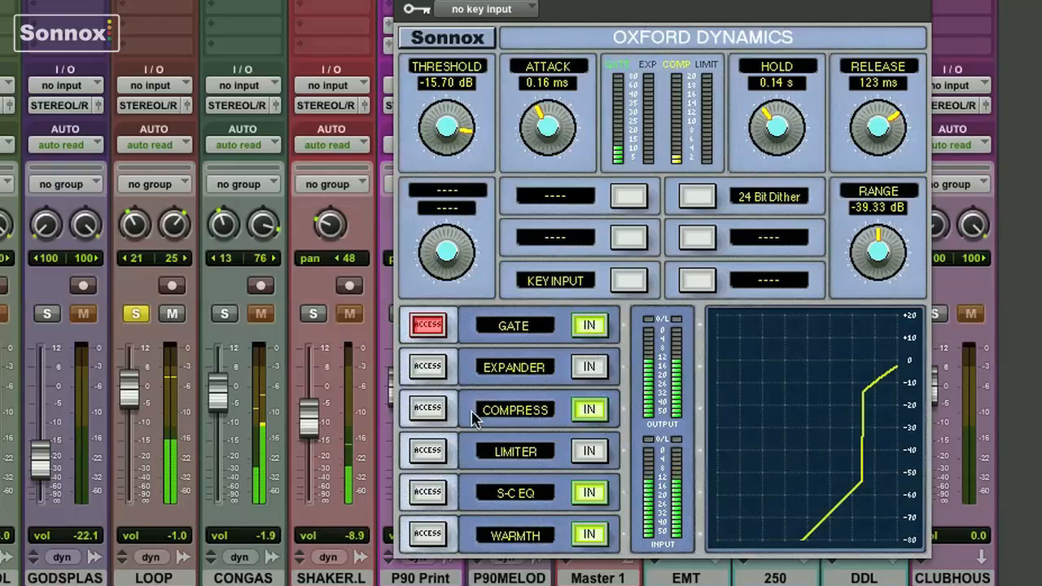
# - Set the loop's compressor threshold to -4.20 dB and solo CONGAS alongside the loop
pyautogui.click(428, 409)
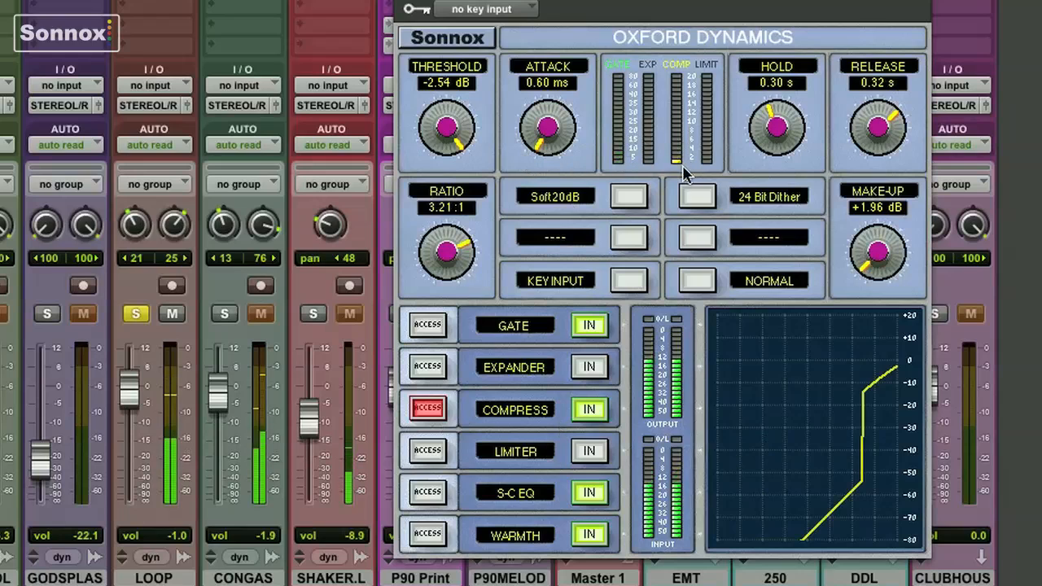
pyautogui.moveTo(453, 132)
pyautogui.mouseDown()
pyautogui.moveTo(392, 248)
pyautogui.moveTo(461, 145)
pyautogui.mouseUp()
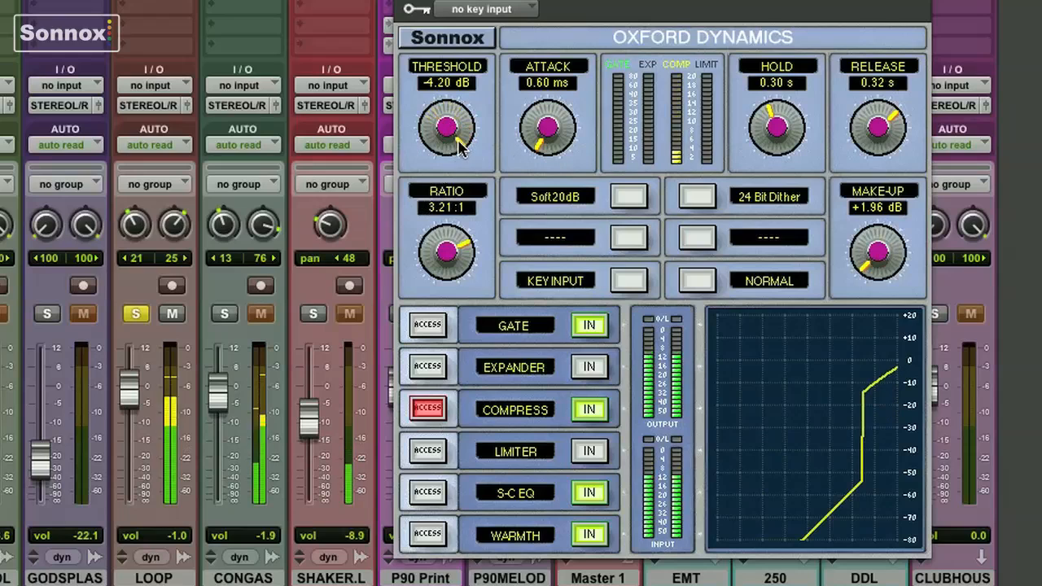
pyautogui.click(225, 314)
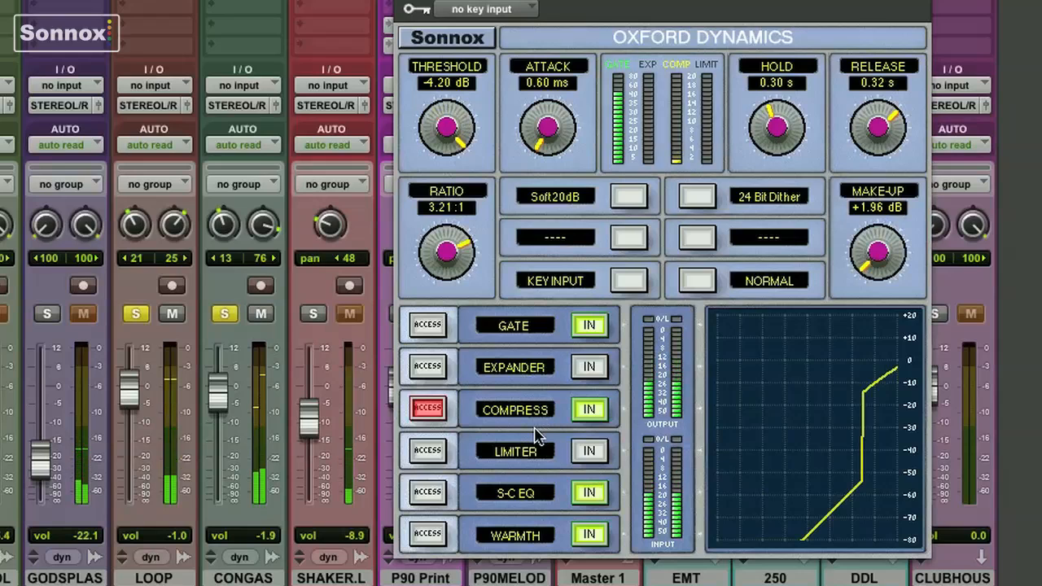
# - Set the loop's S-C EQ low-frequency gain to -1.12 dB and its input gain to -1.71 dB
pyautogui.click(428, 494)
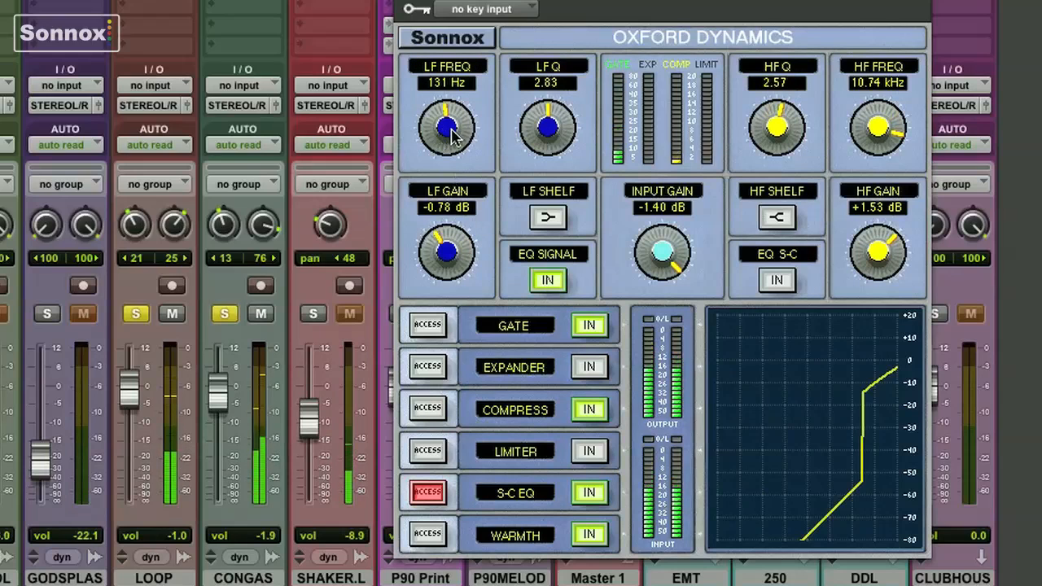
pyautogui.moveTo(441, 249); pyautogui.dragTo(447, 271)
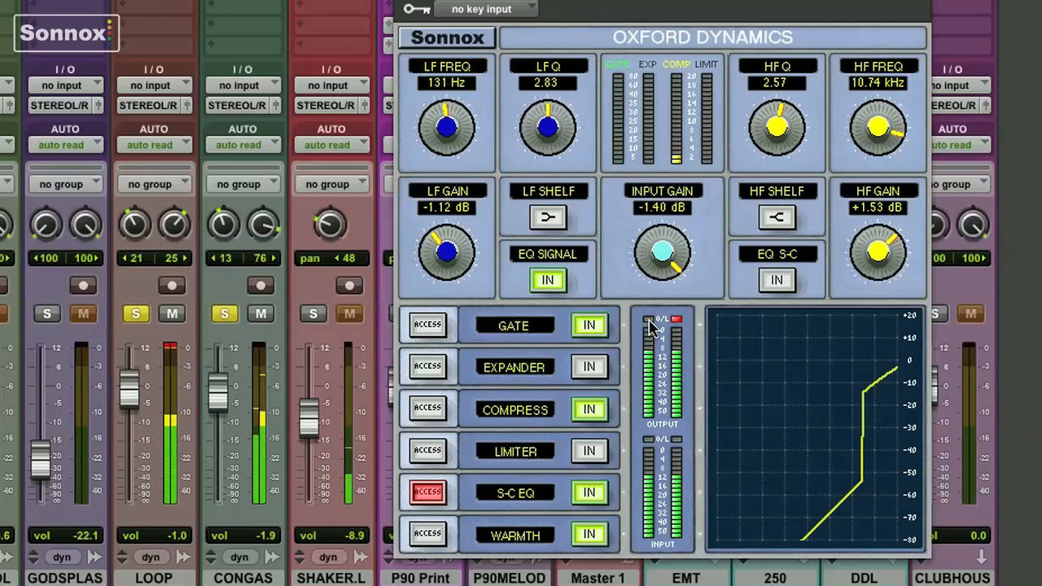
pyautogui.moveTo(674, 263)
pyautogui.mouseDown()
pyautogui.moveTo(669, 251)
pyautogui.moveTo(675, 259)
pyautogui.mouseUp()
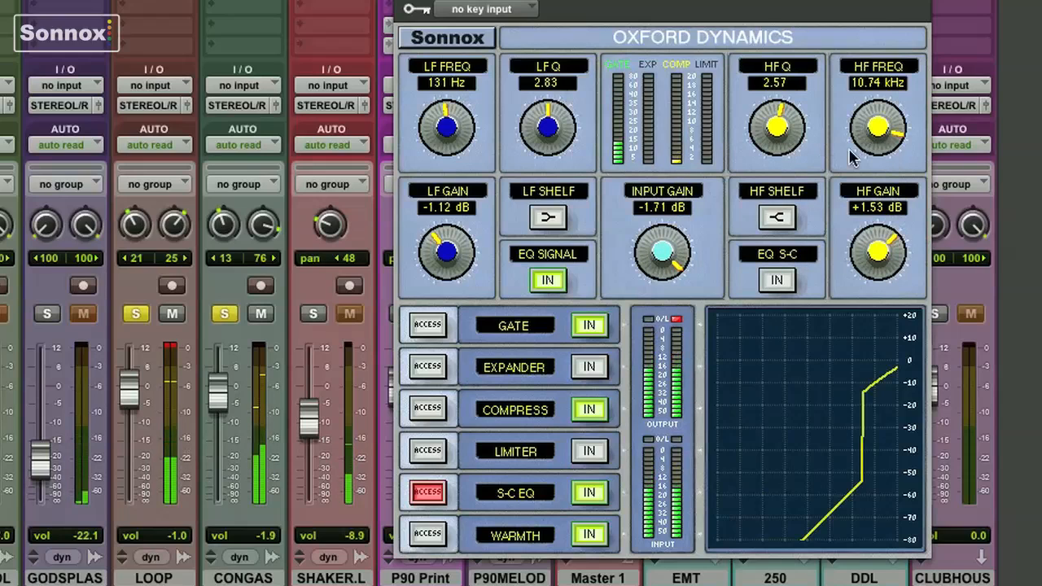
# - Compare the loop and congas with the loop's Warmth section bypassed and engaged
pyautogui.click(429, 533)
pyautogui.click(589, 535)
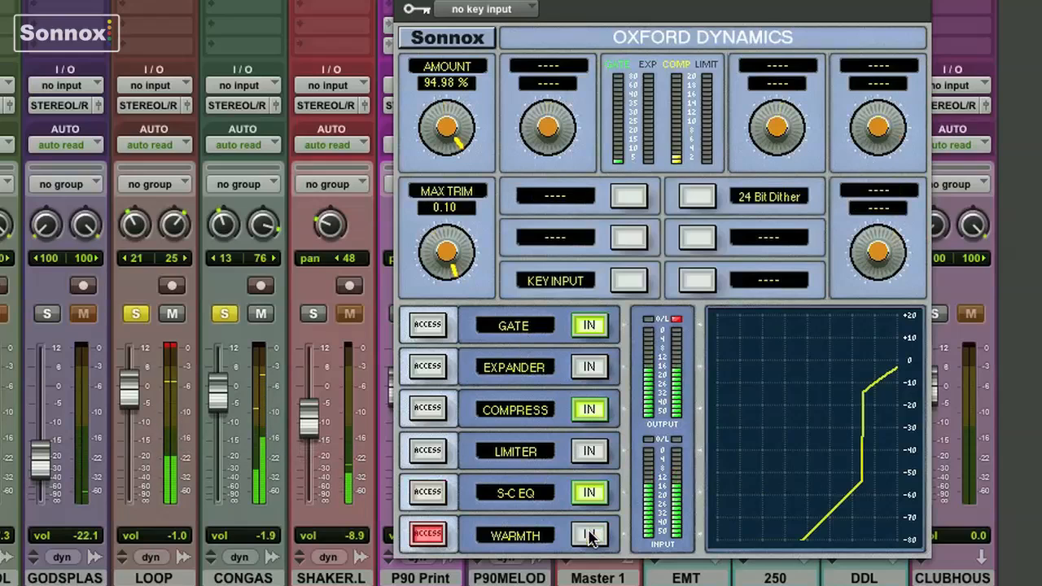
pyautogui.click(589, 534)
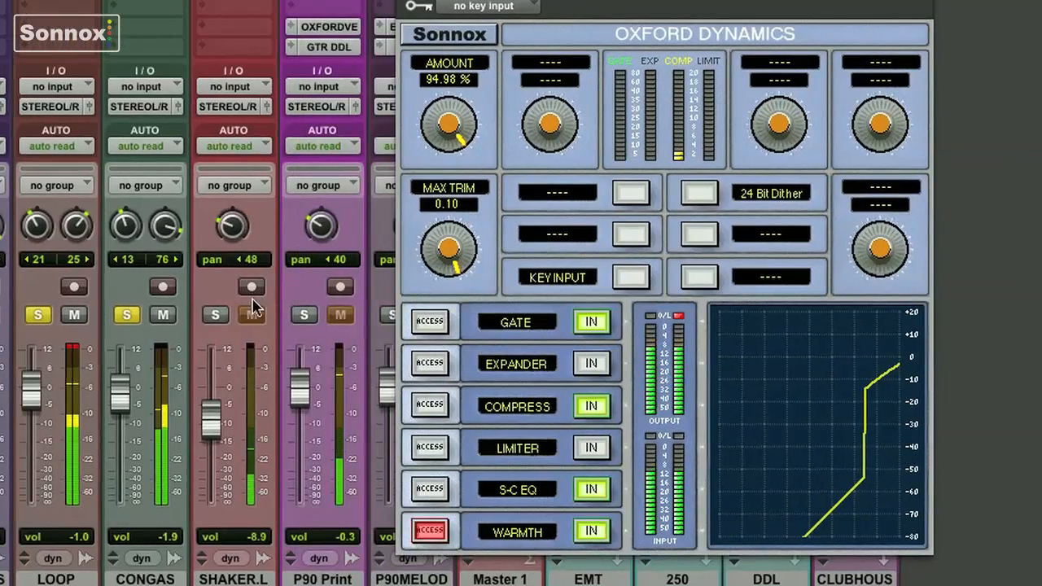
# - Solo SHAKER.L to hear it together with LOOP and CONGAS
pyautogui.click(312, 315)
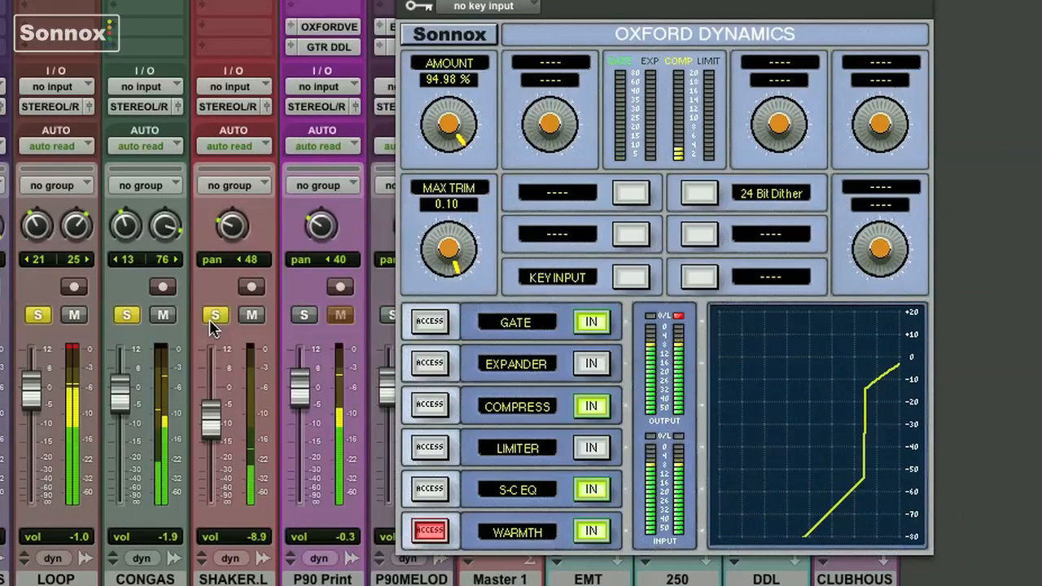
pyautogui.click(75, 345)
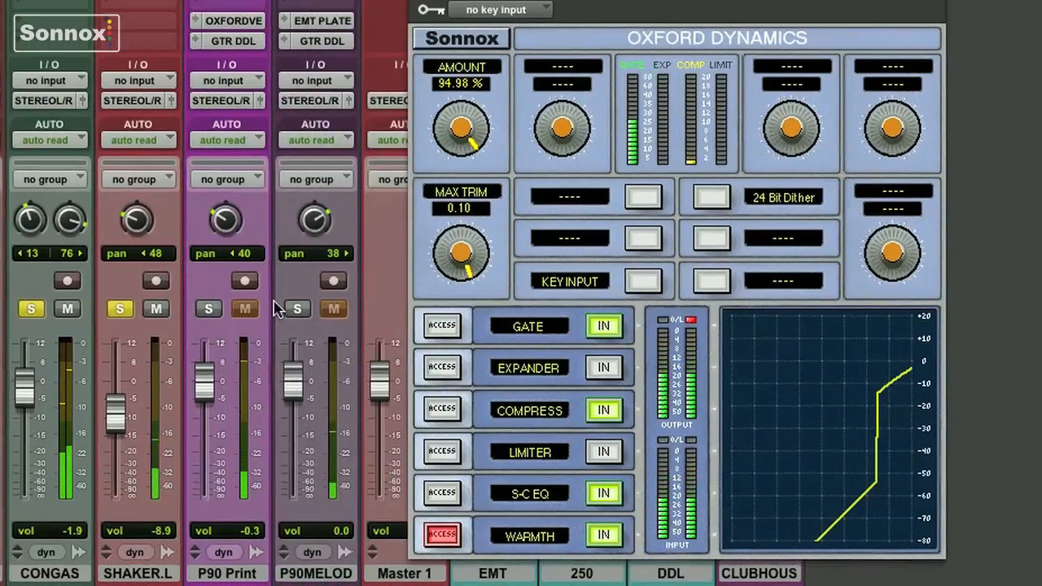
# - Take SHAKER.L and CONGAS out of solo and solo P90 Print with its dynamics plug-in shown
pyautogui.click(120, 309)
pyautogui.click(31, 310)
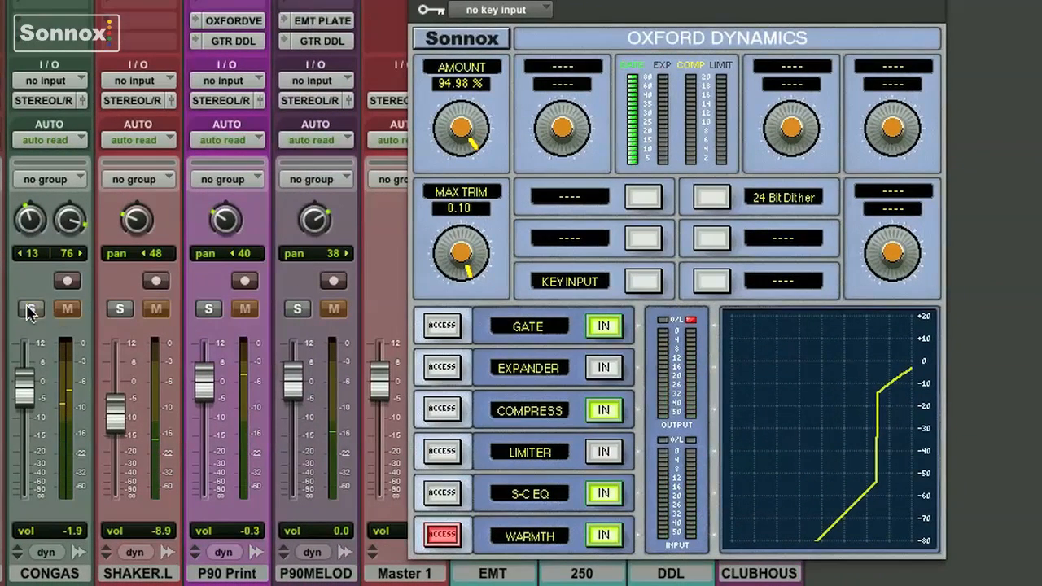
pyautogui.click(208, 309)
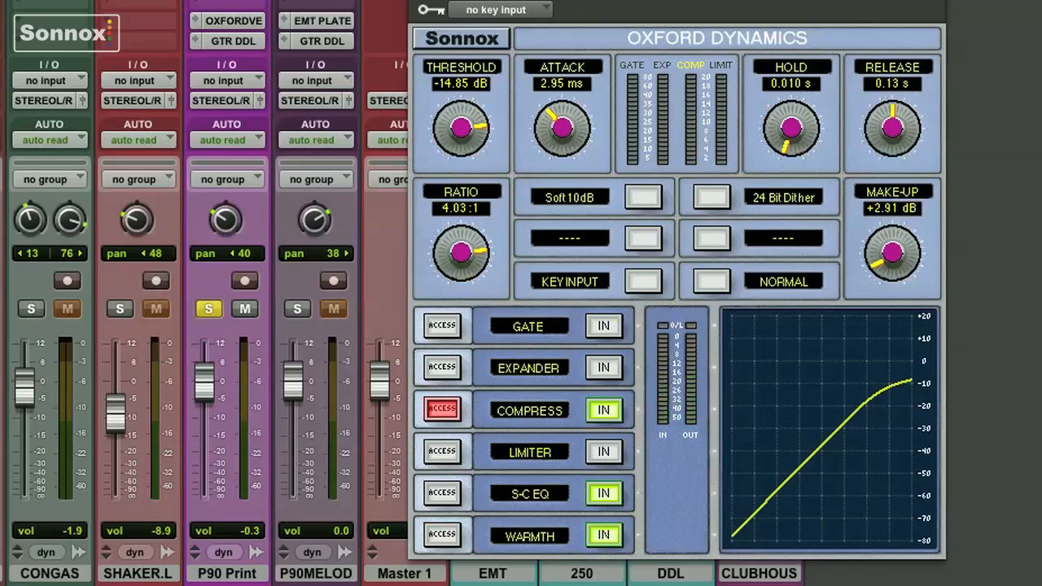
pyautogui.moveTo(675, 2); pyautogui.dragTo(706, 20)
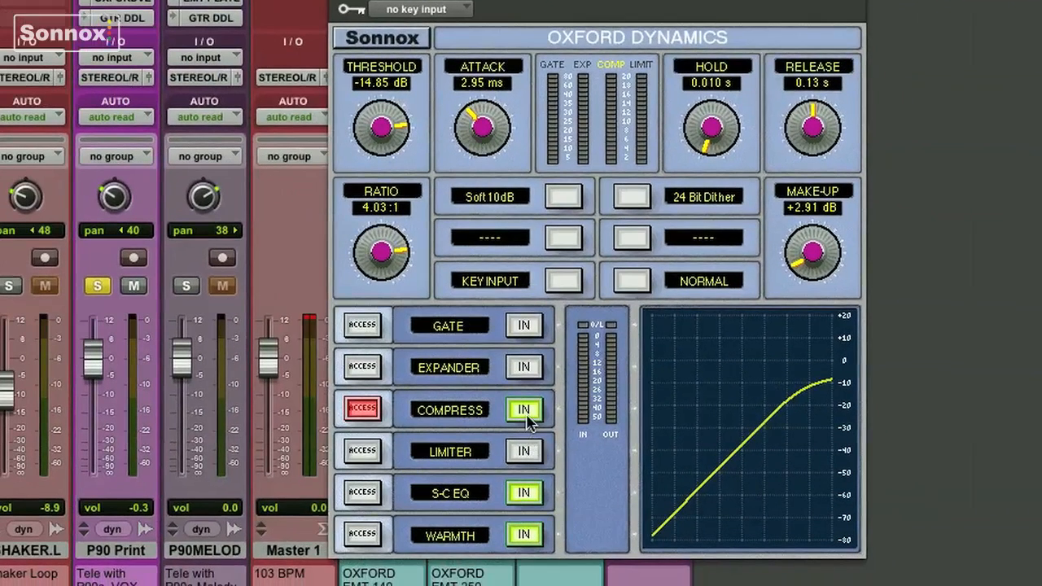
# - Play P90 Print and lower its compressor threshold to -18.40 dB
pyautogui.press('space')
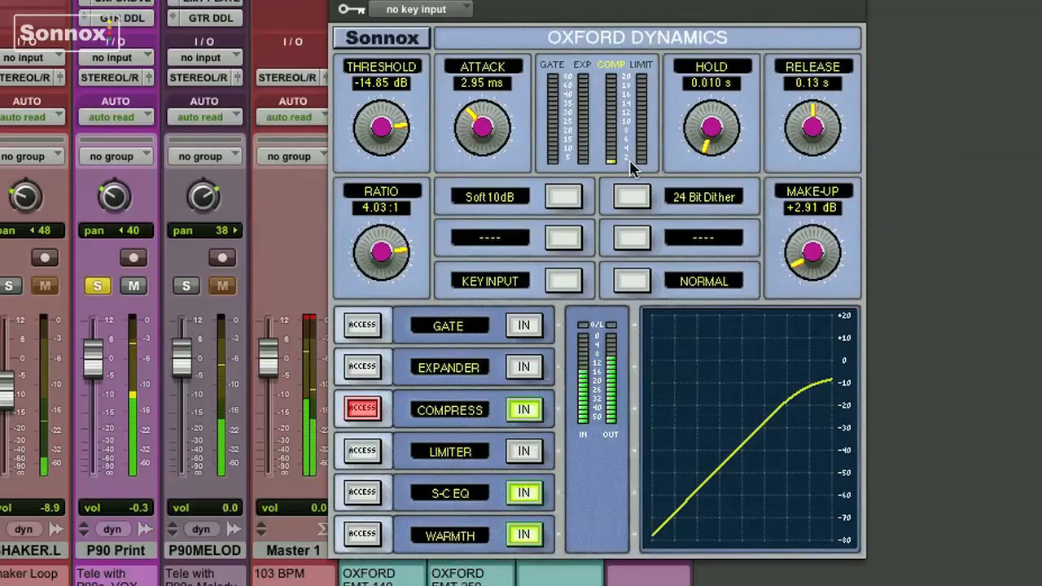
pyautogui.moveTo(396, 128); pyautogui.dragTo(437, 205)
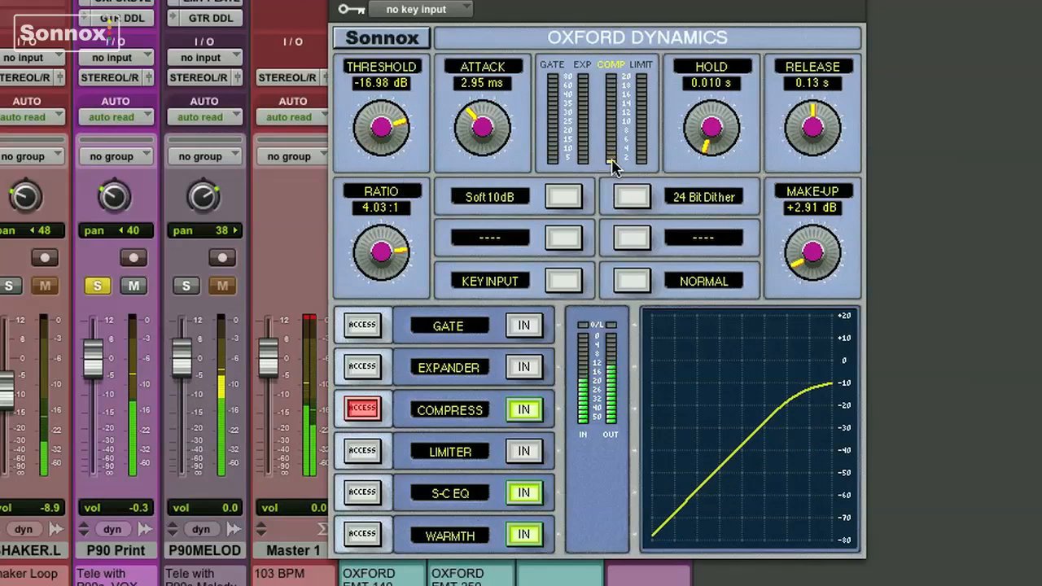
pyautogui.moveTo(393, 126); pyautogui.dragTo(405, 145)
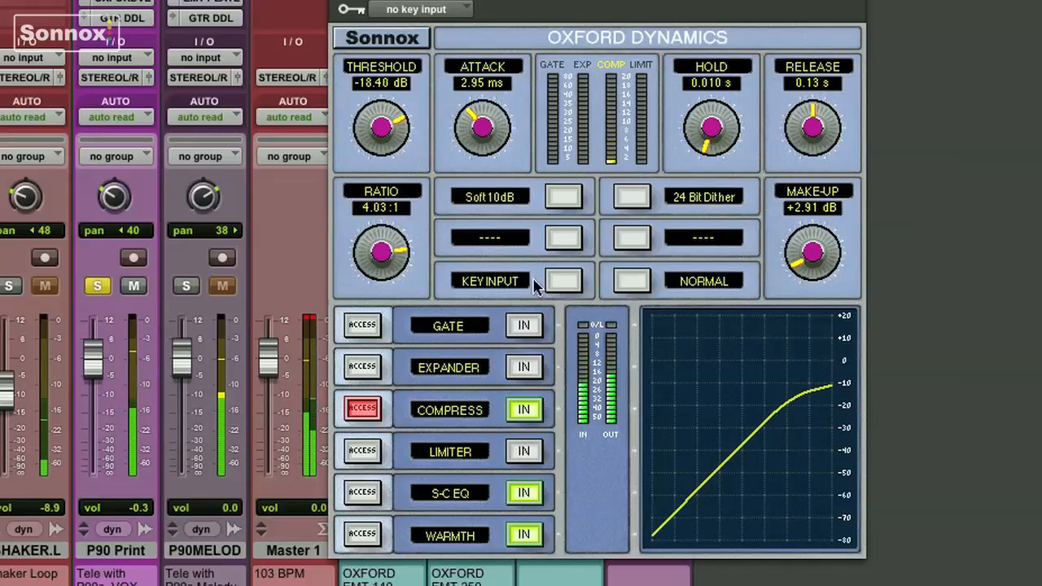
# - Compare P90 Print with its S-C EQ bypassed and engaged, and set the high-frequency gain to +8.35 dB
pyautogui.click(370, 491)
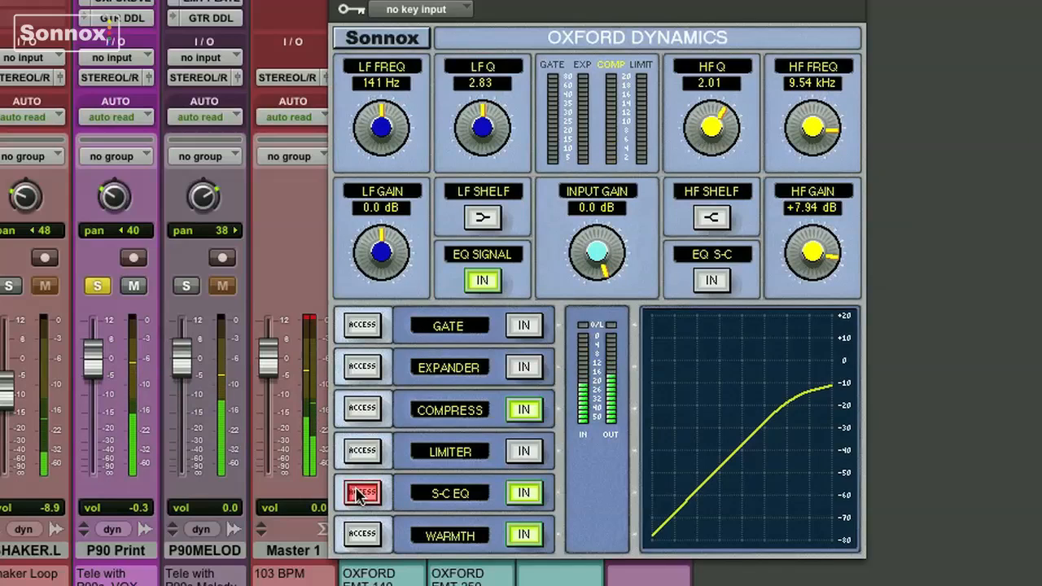
pyautogui.click(519, 494)
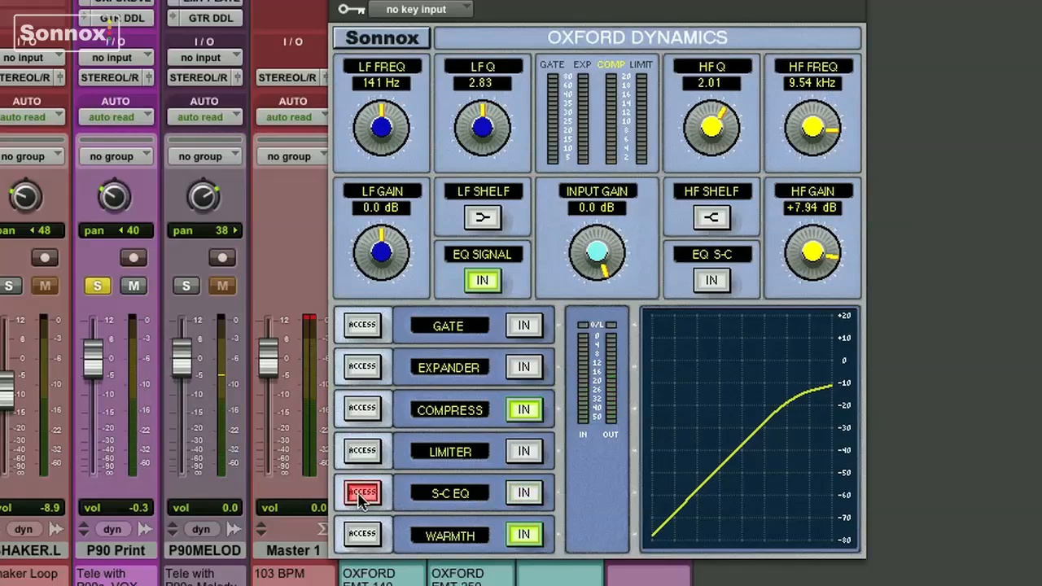
pyautogui.click(525, 495)
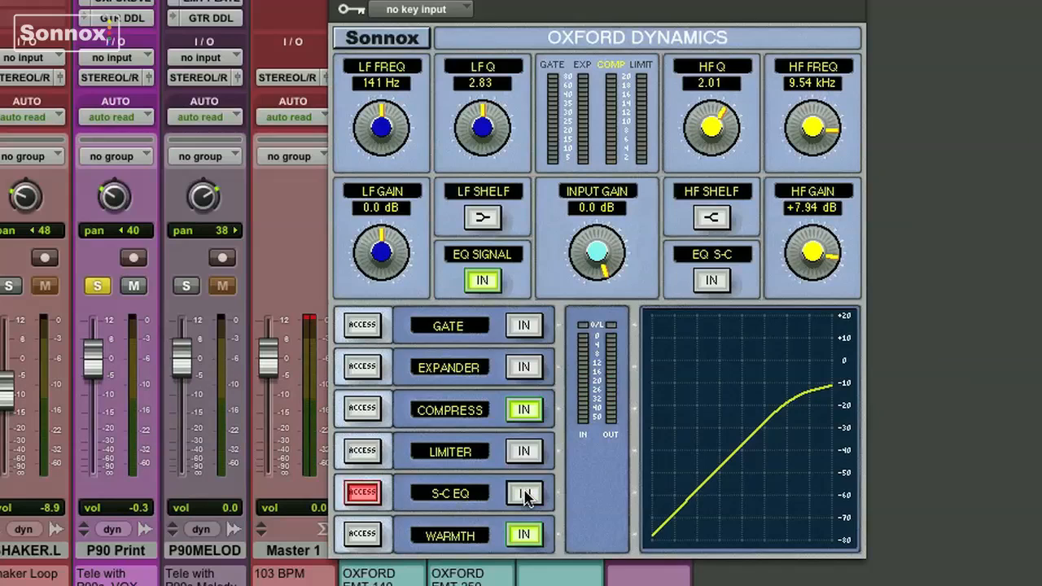
pyautogui.click(482, 282)
pyautogui.click(482, 282)
pyautogui.moveTo(803, 240)
pyautogui.mouseDown()
pyautogui.moveTo(822, 226)
pyautogui.moveTo(803, 259)
pyautogui.mouseUp()
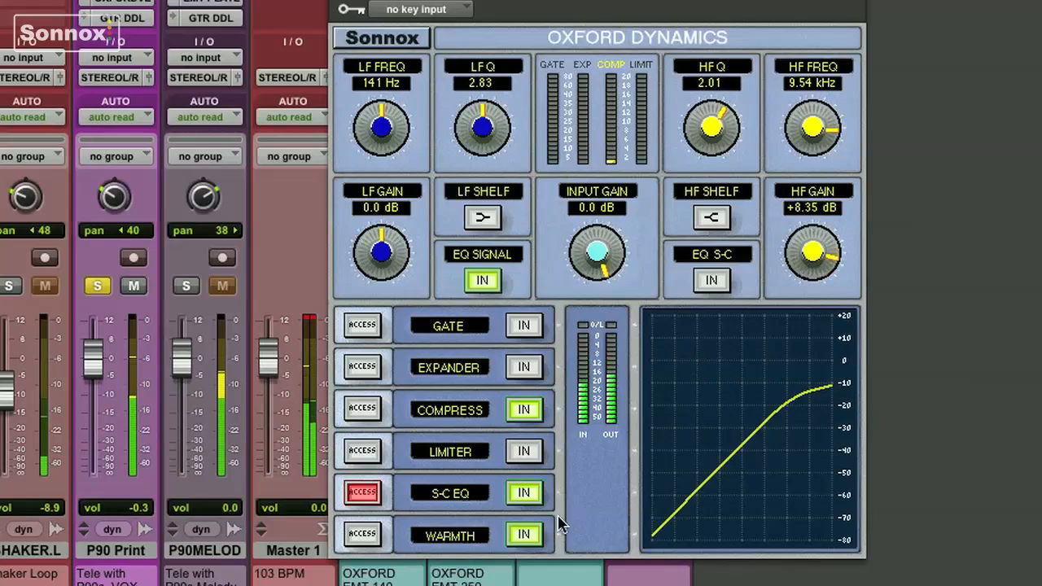
# - Show P90 Print's Warmth settings and compare the sound with Warmth bypassed and engaged
pyautogui.click(362, 533)
pyautogui.click(525, 535)
pyautogui.click(525, 535)
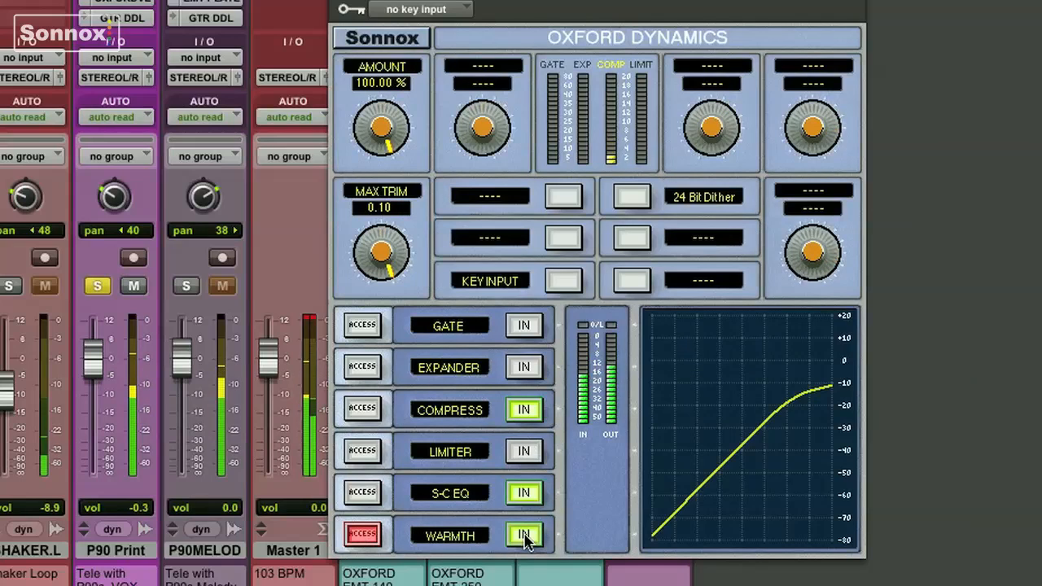
pyautogui.click(525, 538)
pyautogui.click(525, 536)
# - Compare P90 Print with its S-C EQ, Warmth and compressor all bypassed and all engaged
pyautogui.click(524, 495)
pyautogui.click(526, 534)
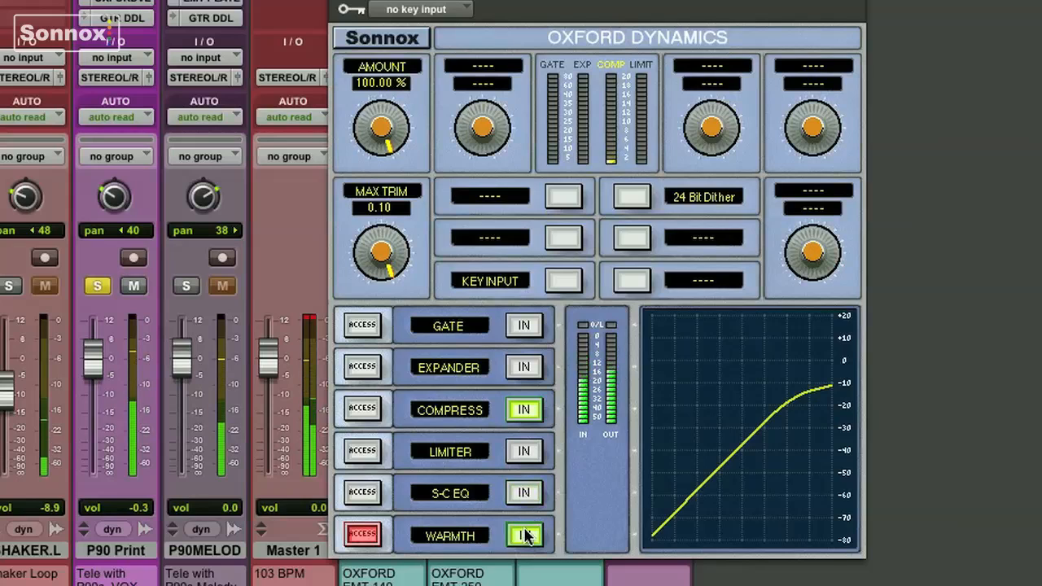
pyautogui.click(522, 409)
pyautogui.click(526, 535)
pyautogui.click(525, 492)
pyautogui.click(525, 410)
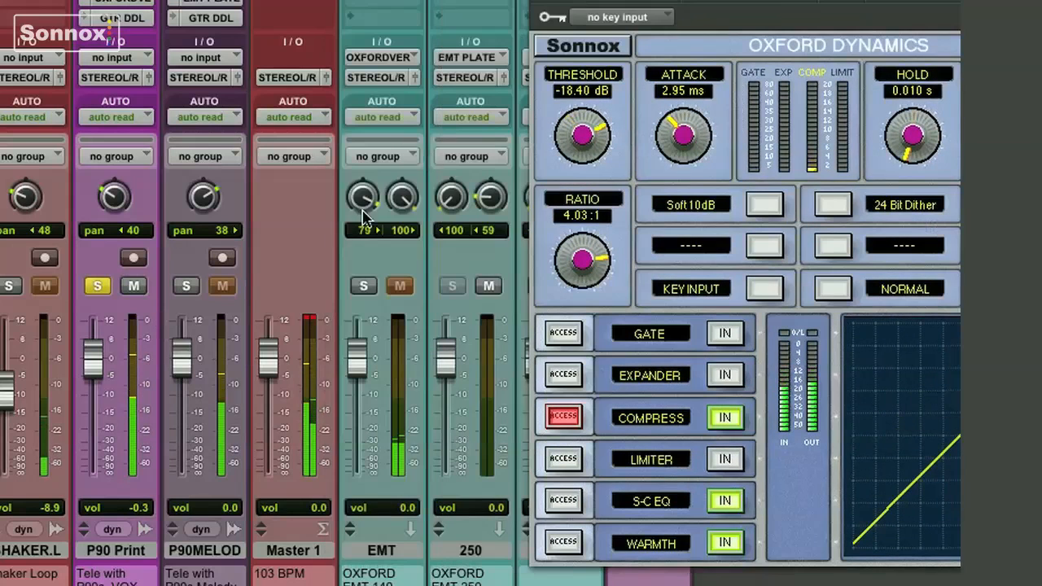
# - Solo the EMT return alongside P90 Print and bypass the compressor, S-C EQ and Warmth in its dynamics plug-in
pyautogui.click(363, 286)
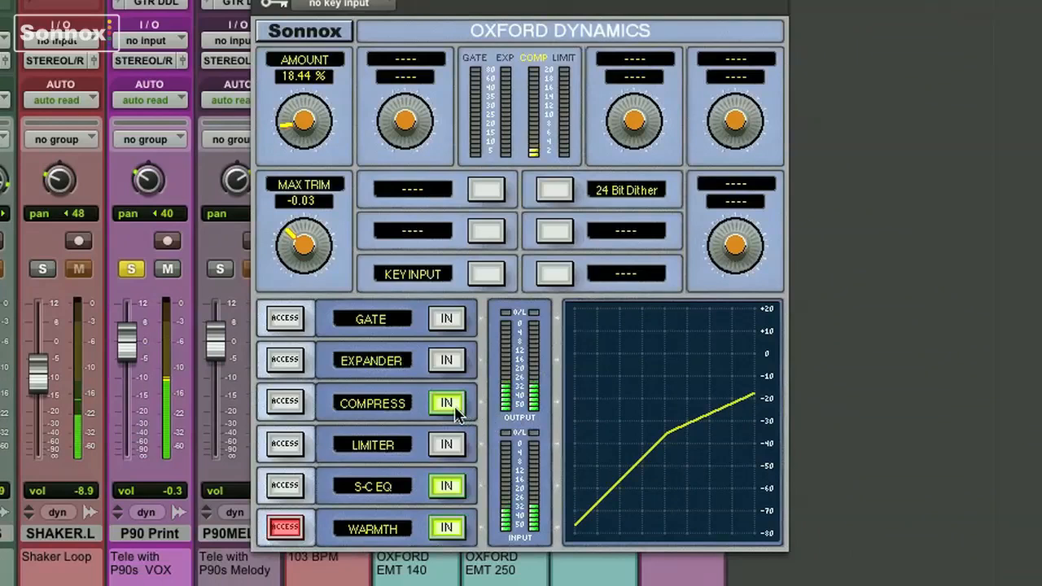
pyautogui.click(446, 403)
pyautogui.click(446, 486)
pyautogui.click(446, 526)
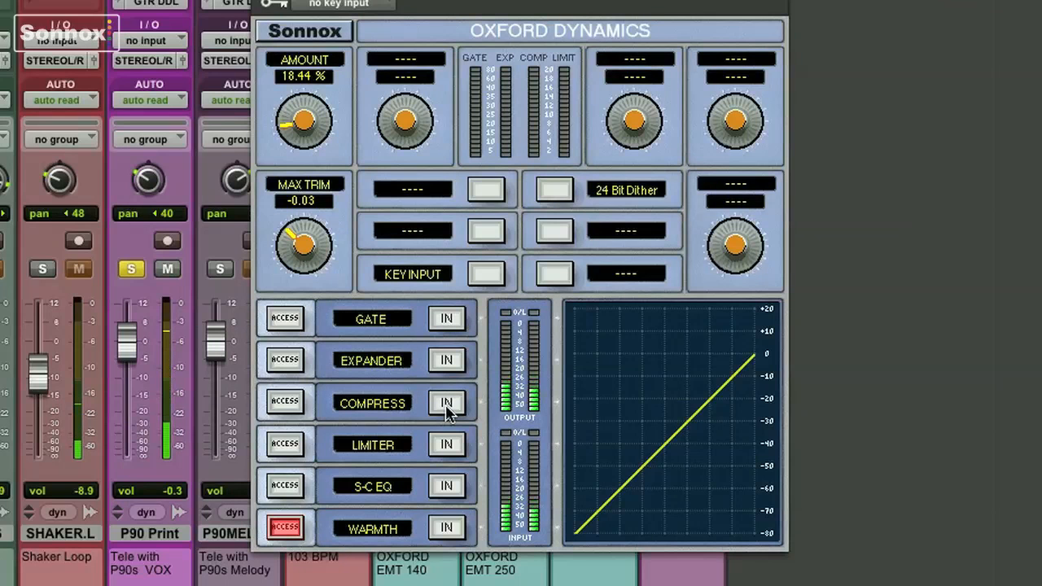
# - Engage the EMT return's compressor and S-C EQ, and set the high-frequency gain to -17.05 dB
pyautogui.click(285, 401)
pyautogui.click(447, 403)
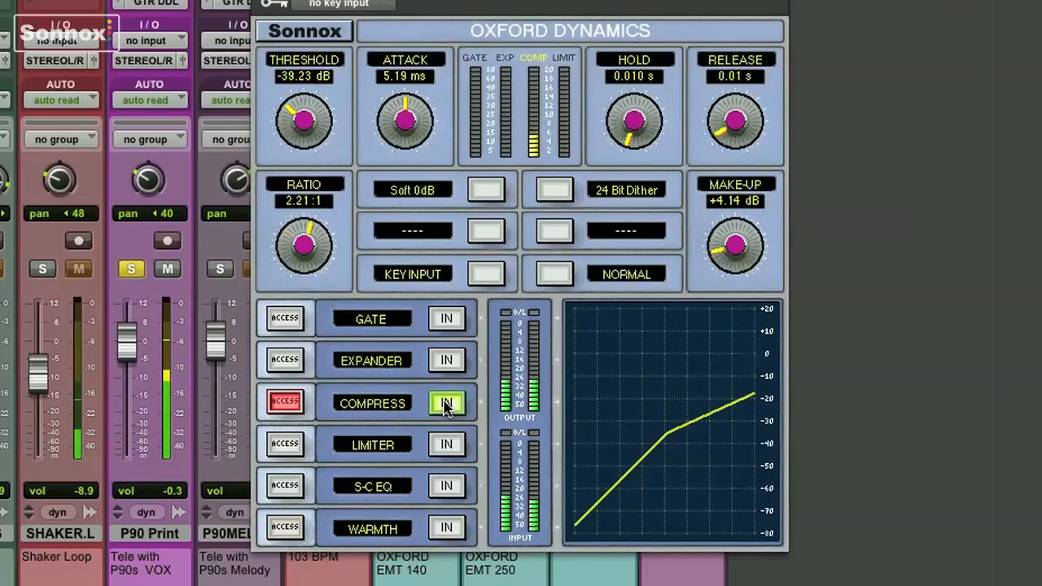
pyautogui.click(284, 485)
pyautogui.click(443, 486)
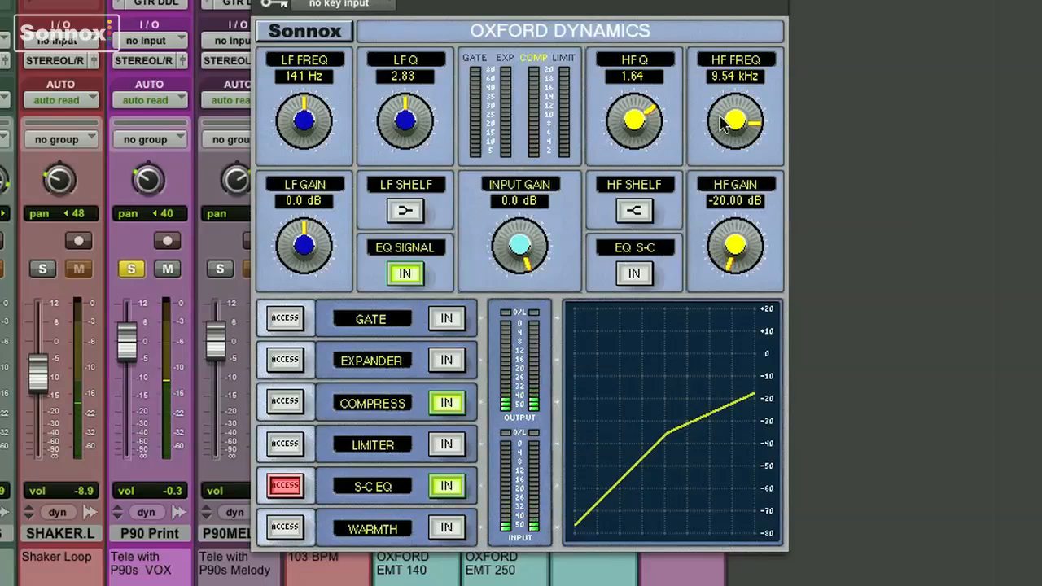
pyautogui.moveTo(735, 250); pyautogui.dragTo(803, 201)
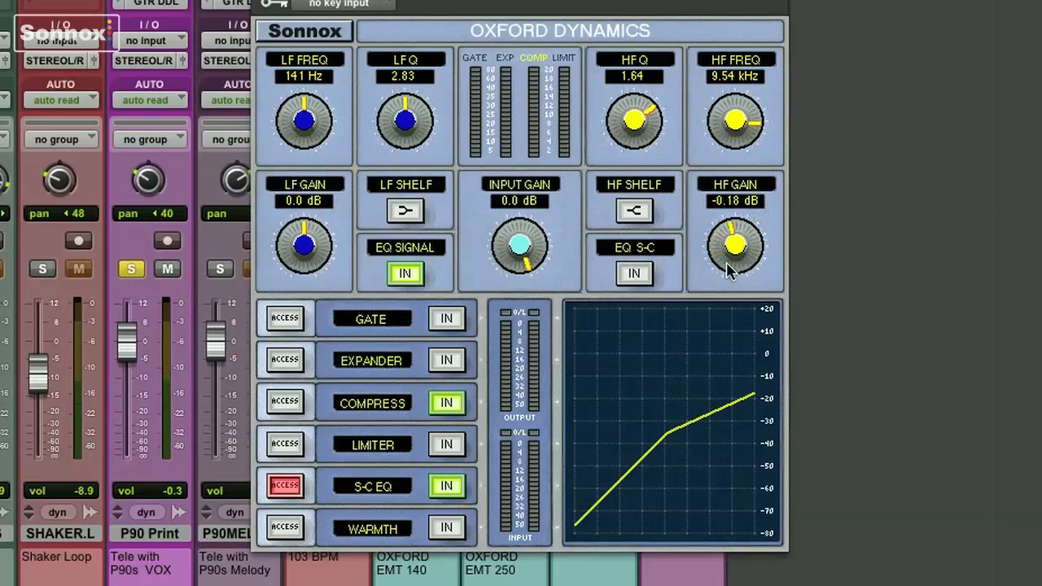
pyautogui.moveTo(732, 255); pyautogui.dragTo(668, 379)
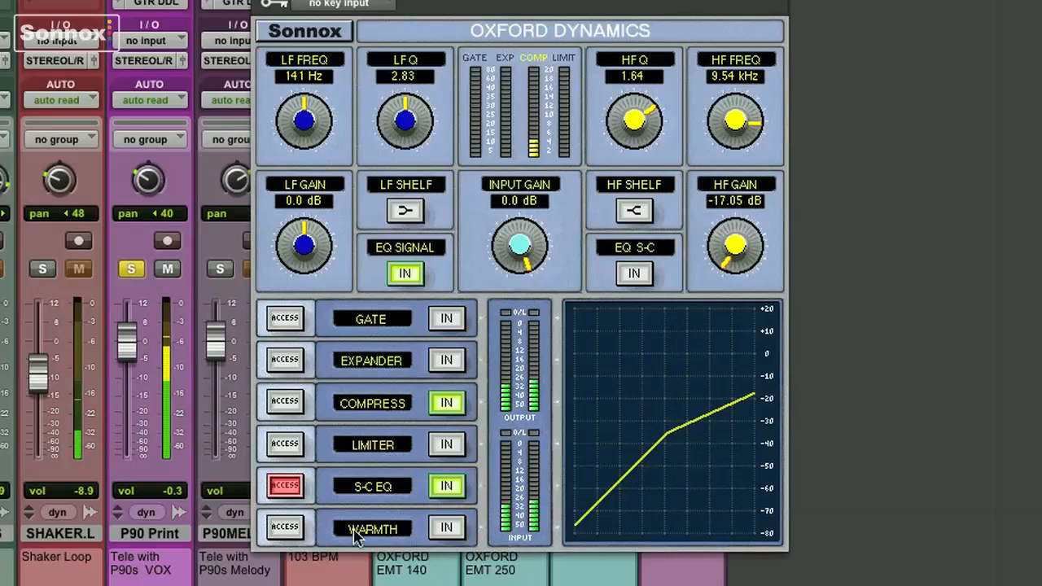
# - Engage Warmth on the EMT return with an amount of 87.09 % and a max trim of 0.08
pyautogui.click(280, 527)
pyautogui.click(446, 528)
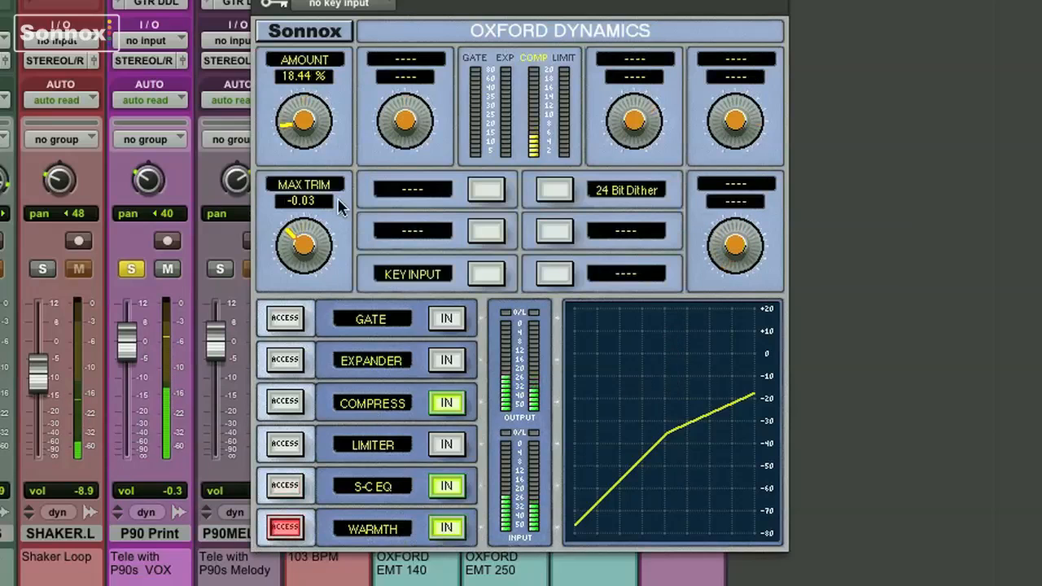
pyautogui.moveTo(303, 144); pyautogui.dragTo(366, 10)
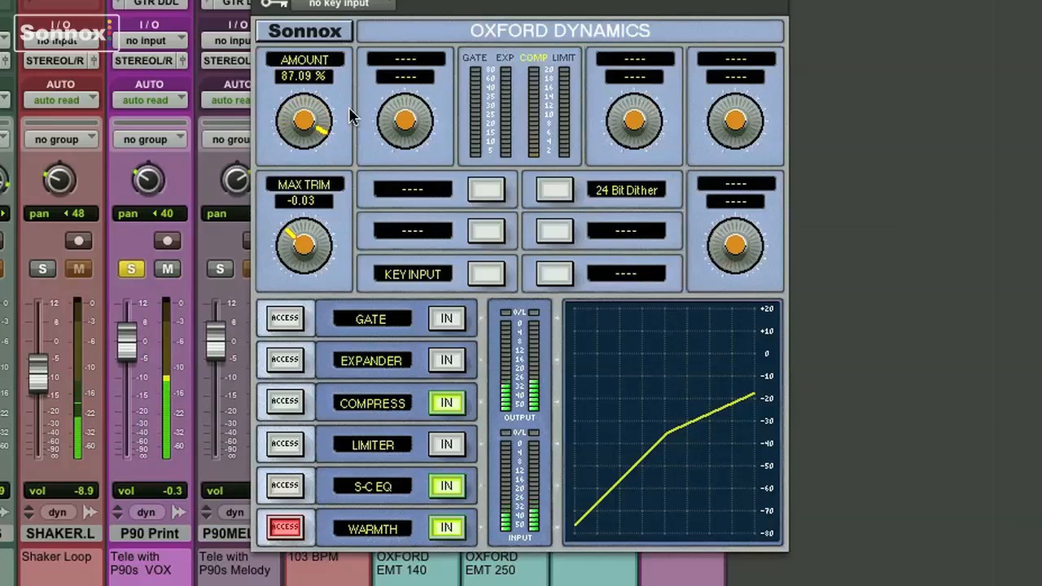
pyautogui.moveTo(281, 271); pyautogui.dragTo(358, 187)
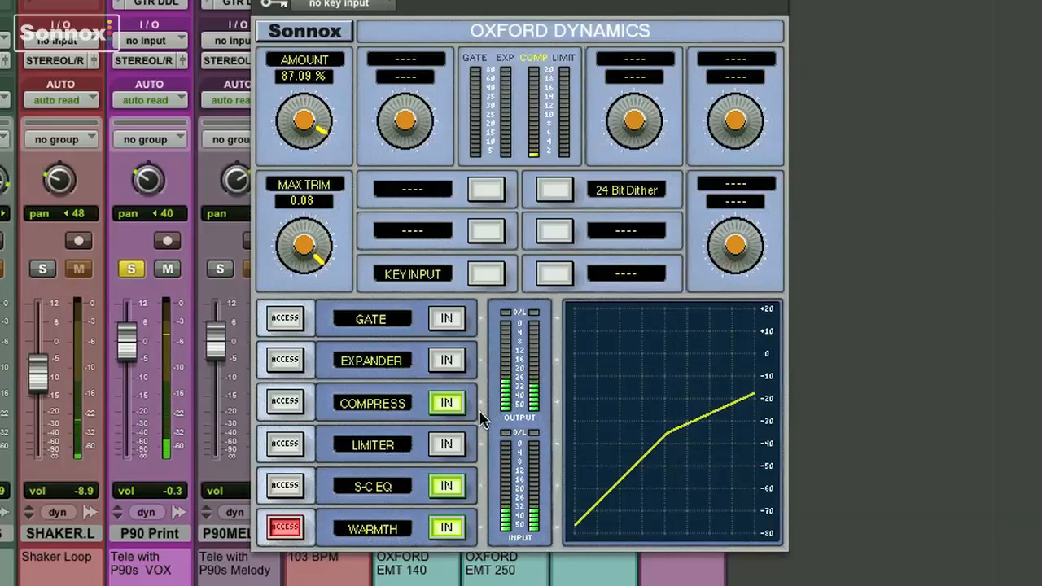
# - Try different make-up gains on the EMT return's compressor and settle on +4.42 dB
pyautogui.click(284, 403)
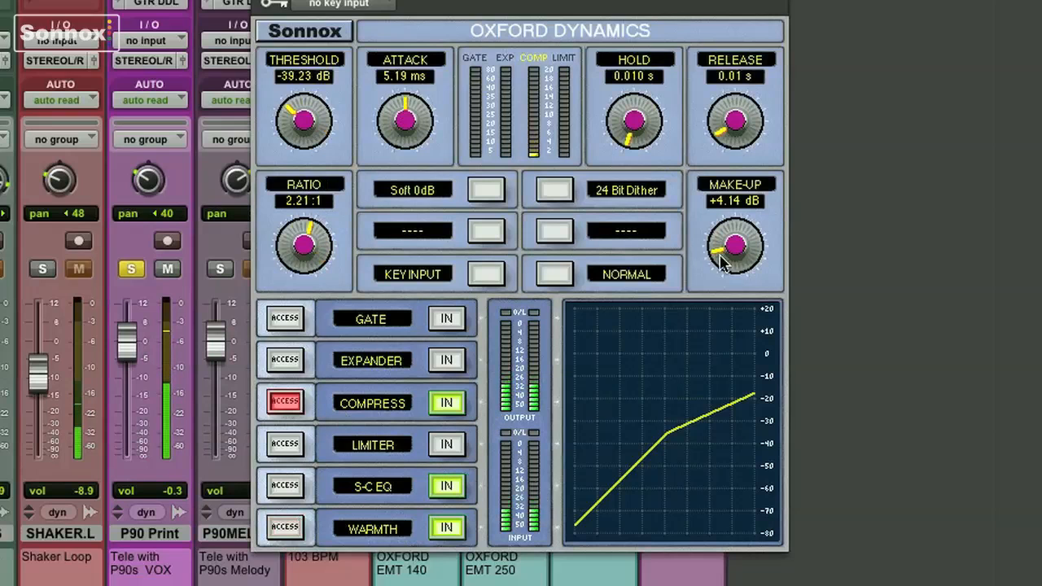
pyautogui.moveTo(727, 254); pyautogui.dragTo(709, 311)
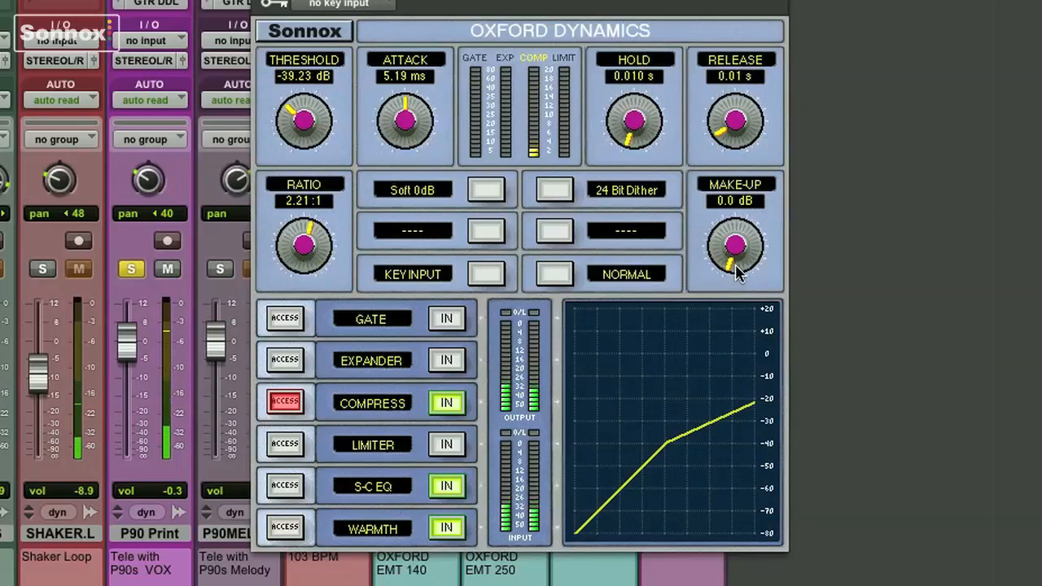
pyautogui.moveTo(719, 257); pyautogui.dragTo(778, 211)
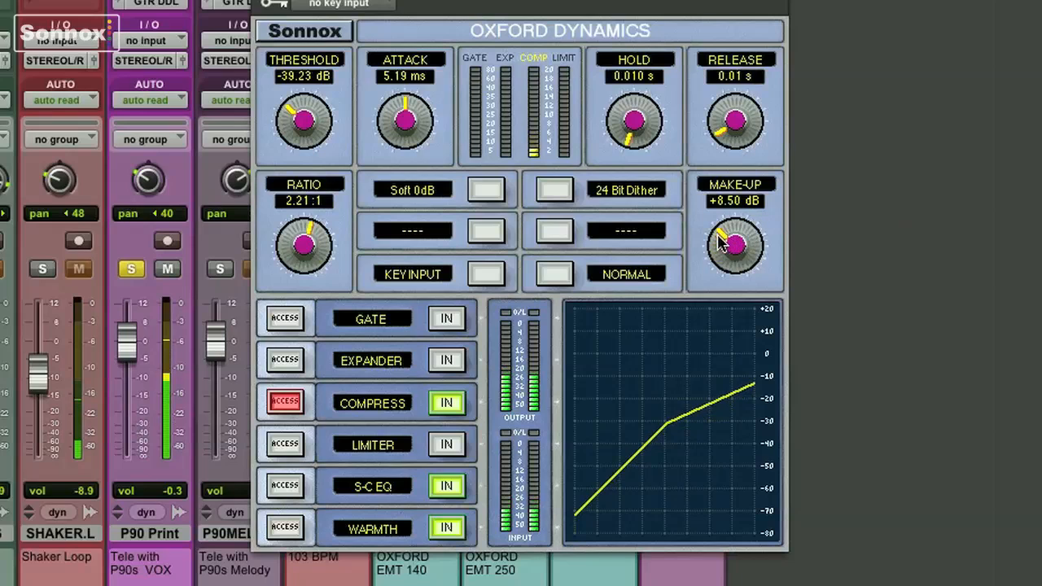
pyautogui.moveTo(715, 246); pyautogui.dragTo(698, 276)
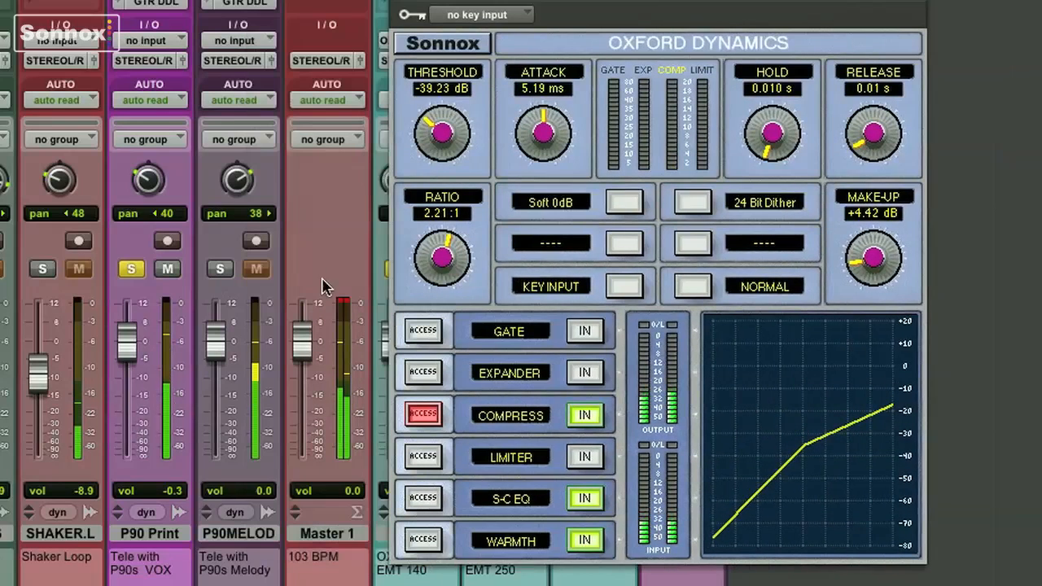
# - Take P90 Print and the EMT return out of solo to hear the full mix
pyautogui.click(132, 269)
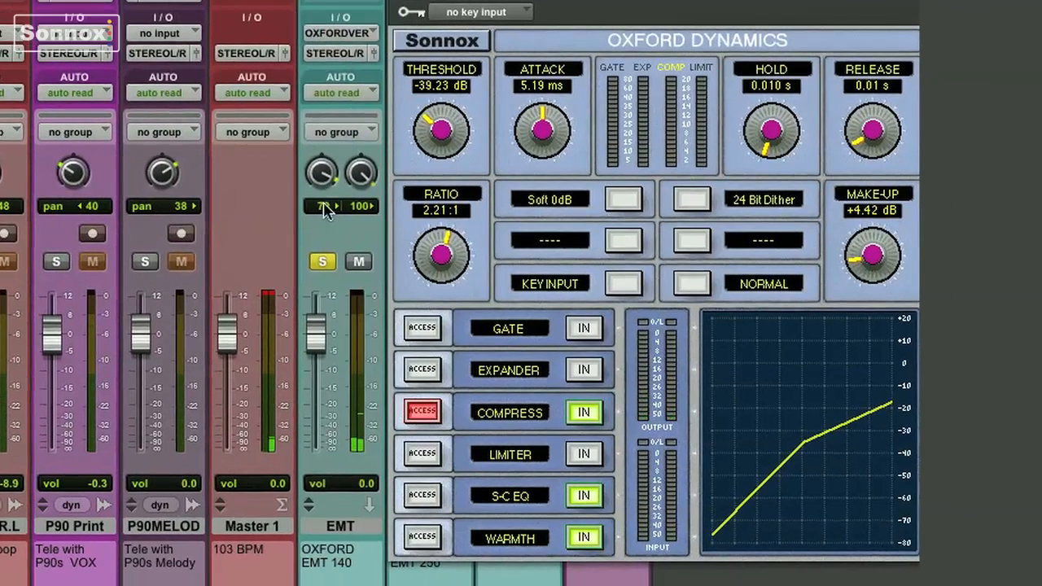
pyautogui.click(316, 259)
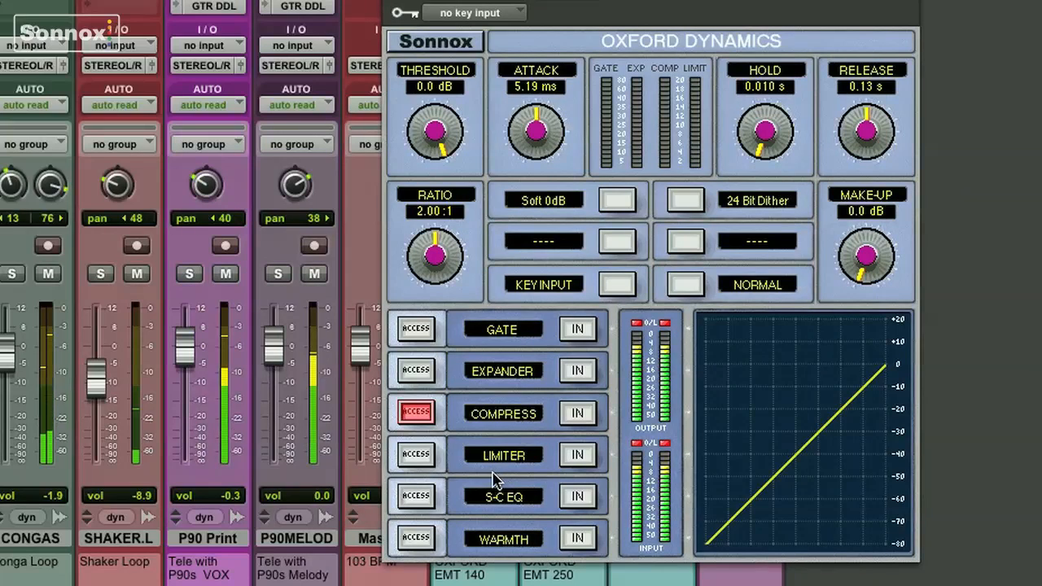
# - Engage the Oxford Dynamics limiter and lower its threshold to -7.59 dB
pyautogui.click(415, 454)
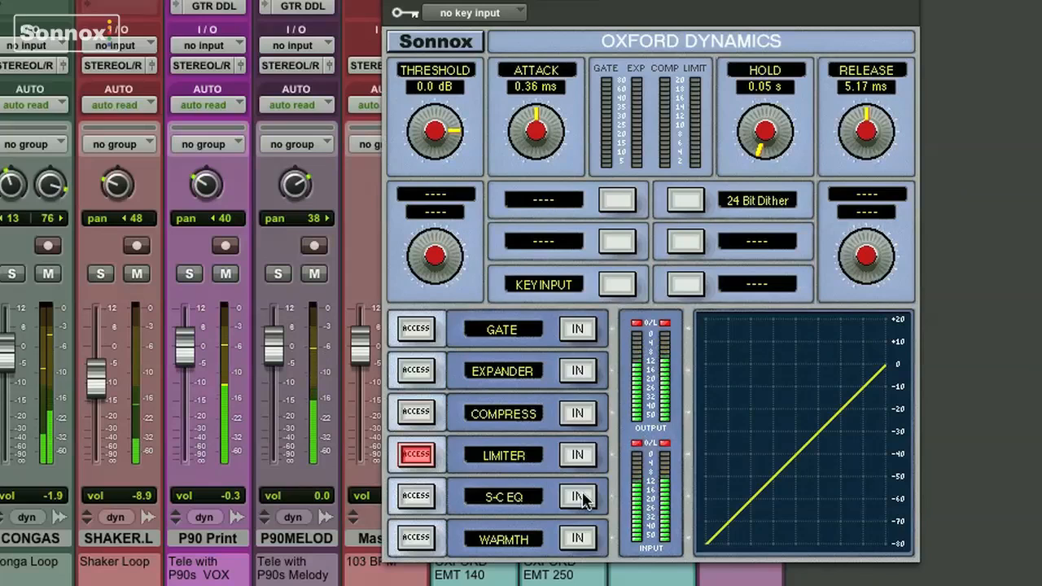
pyautogui.click(577, 456)
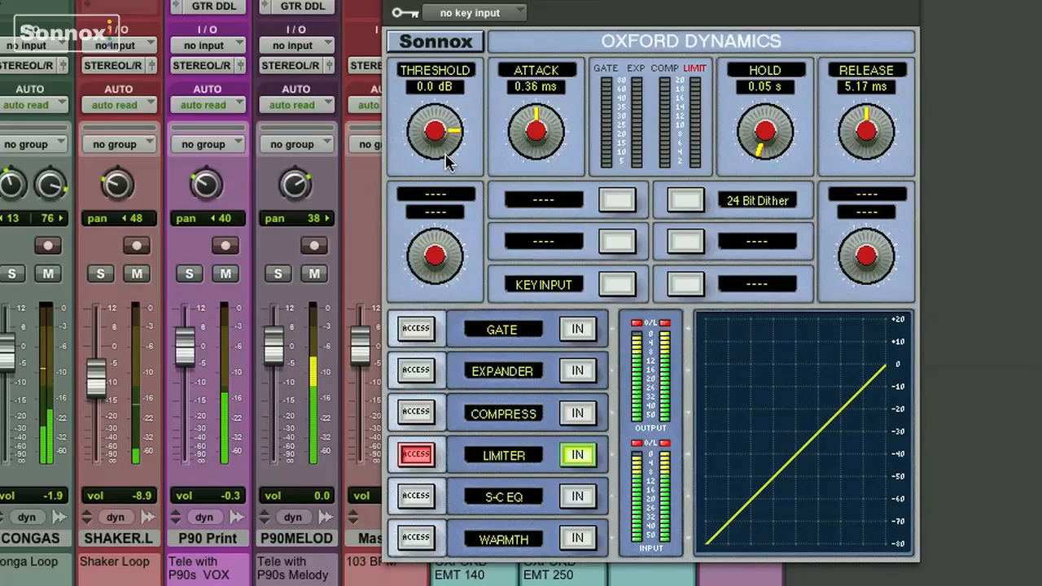
pyautogui.moveTo(431, 126); pyautogui.dragTo(411, 170)
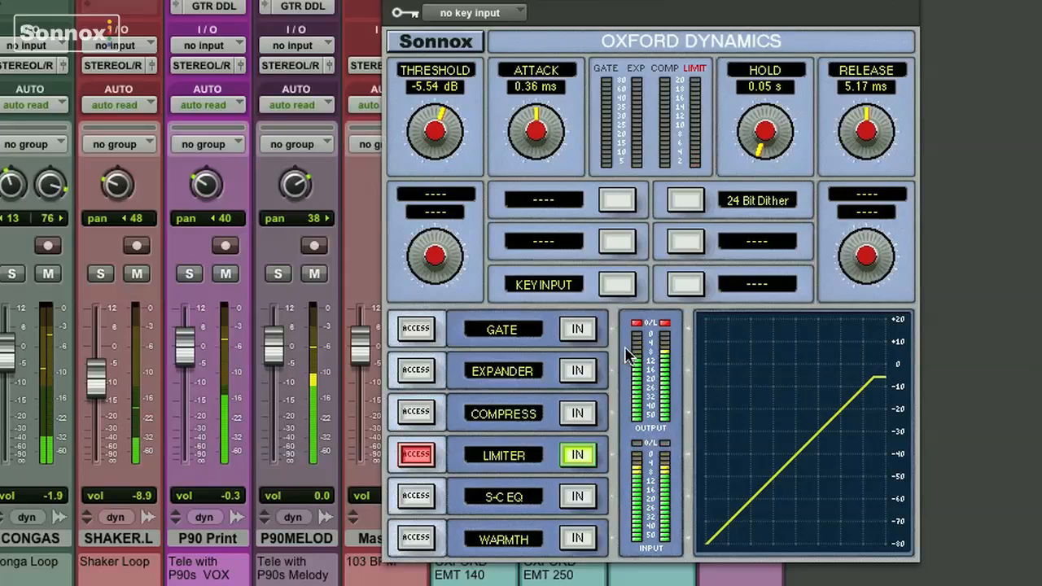
pyautogui.moveTo(436, 130); pyautogui.dragTo(426, 144)
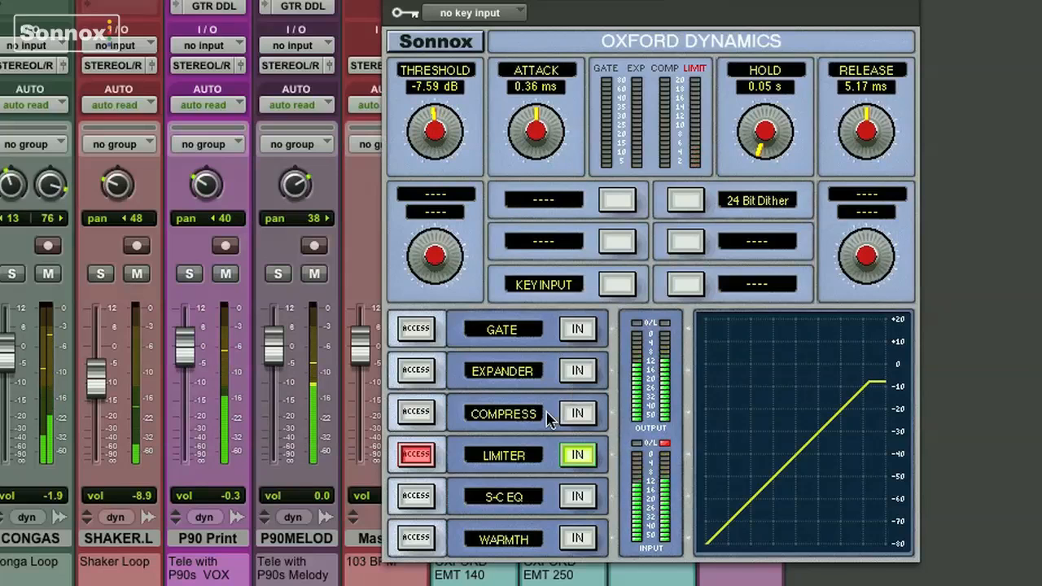
# - Engage the compressor alongside the limiter with a ratio of 2.49:1 and a make-up gain of +3.00 dB
pyautogui.click(416, 412)
pyautogui.click(576, 414)
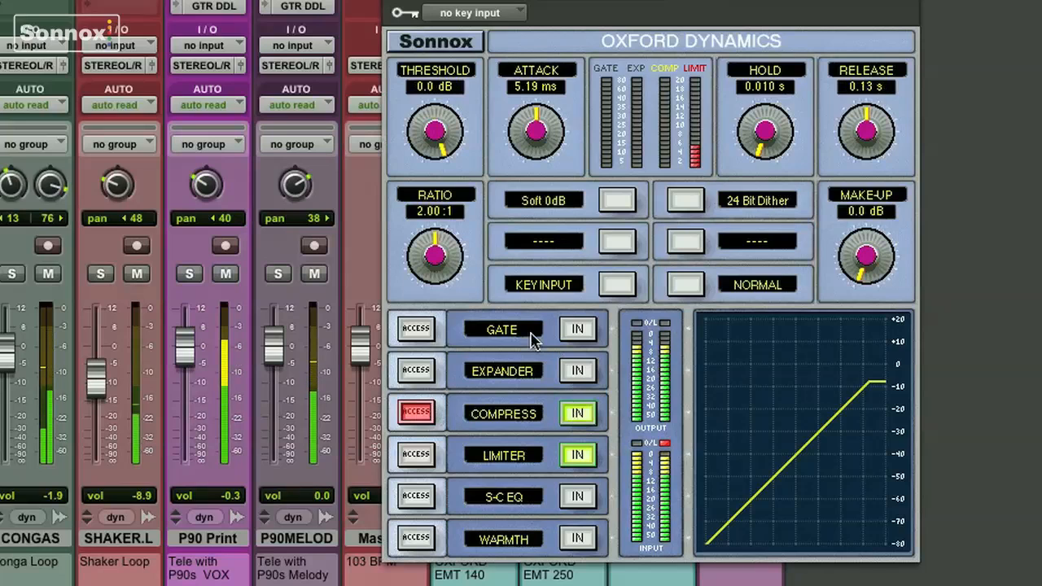
pyautogui.moveTo(434, 258); pyautogui.dragTo(444, 236)
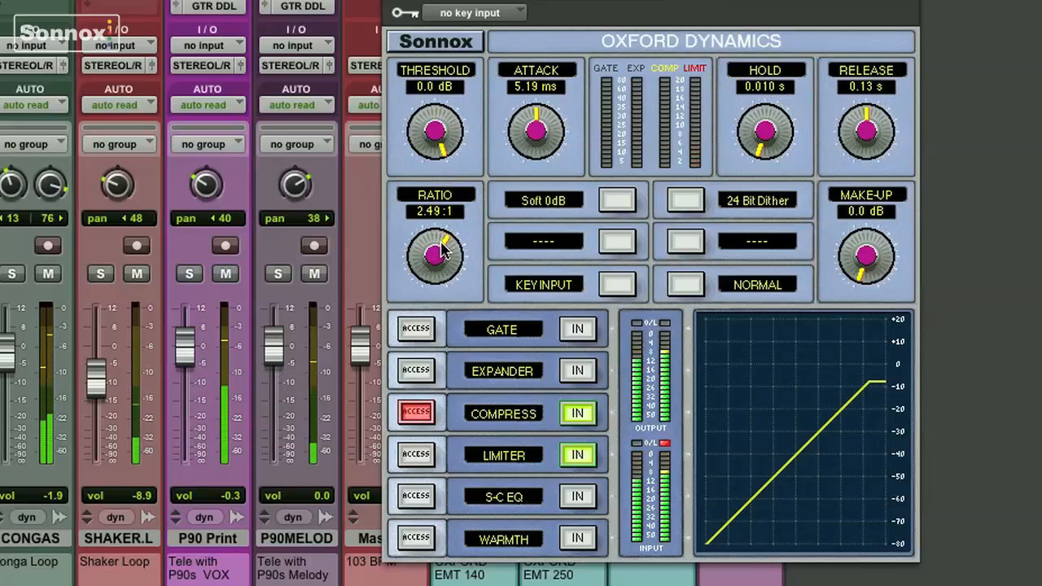
pyautogui.moveTo(847, 277); pyautogui.dragTo(868, 262)
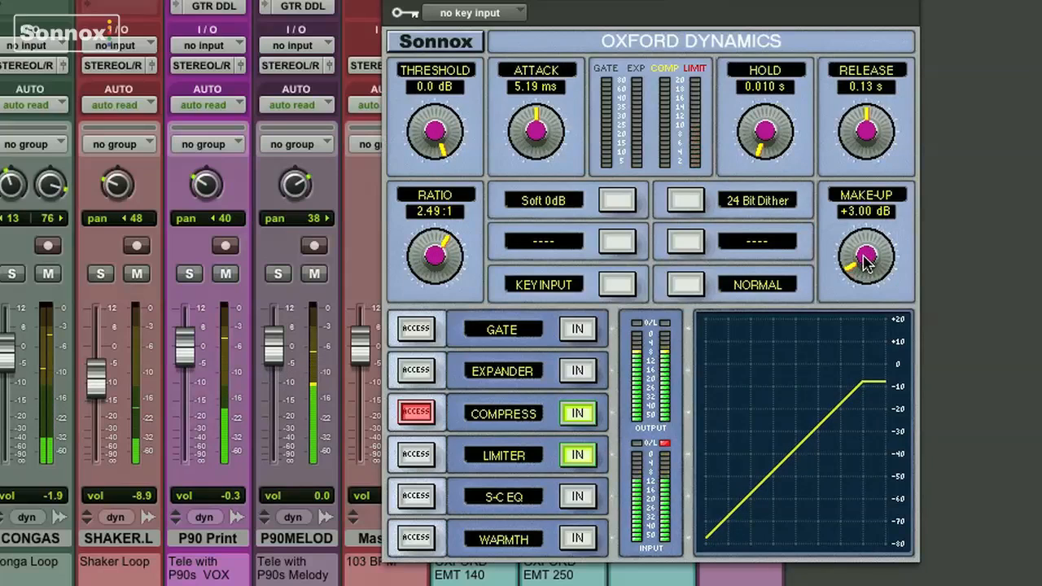
# - Engage the Warmth section with an amount of 100 % and a max trim of 0.10
pyautogui.click(416, 536)
pyautogui.click(577, 539)
pyautogui.moveTo(432, 261); pyautogui.dragTo(580, 118)
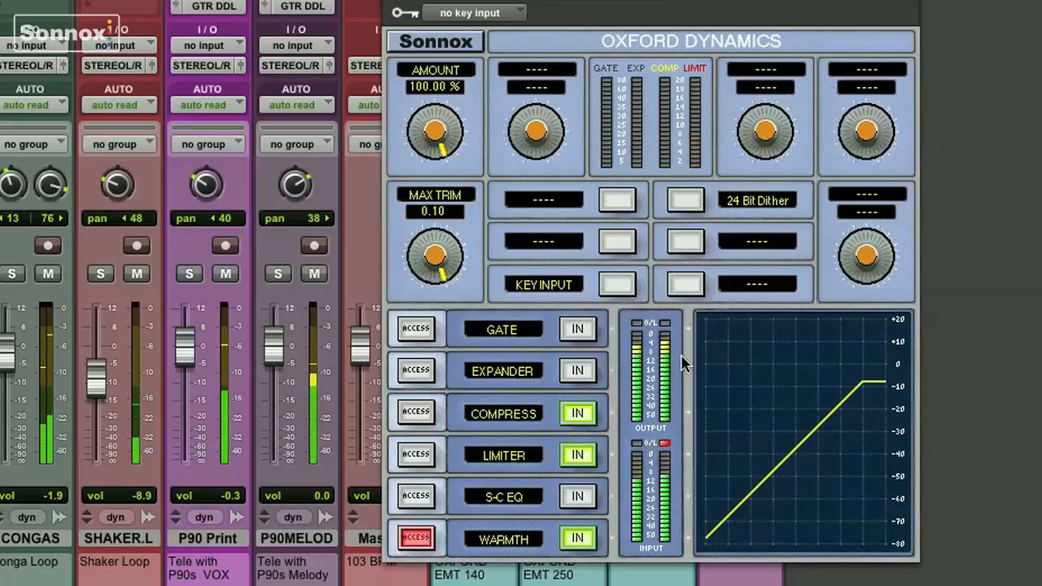
# - Bypass Warmth, limiter and compressor and re-engage all three to compare the unprocessed and processed sound
pyautogui.click(579, 539)
pyautogui.click(578, 455)
pyautogui.click(577, 413)
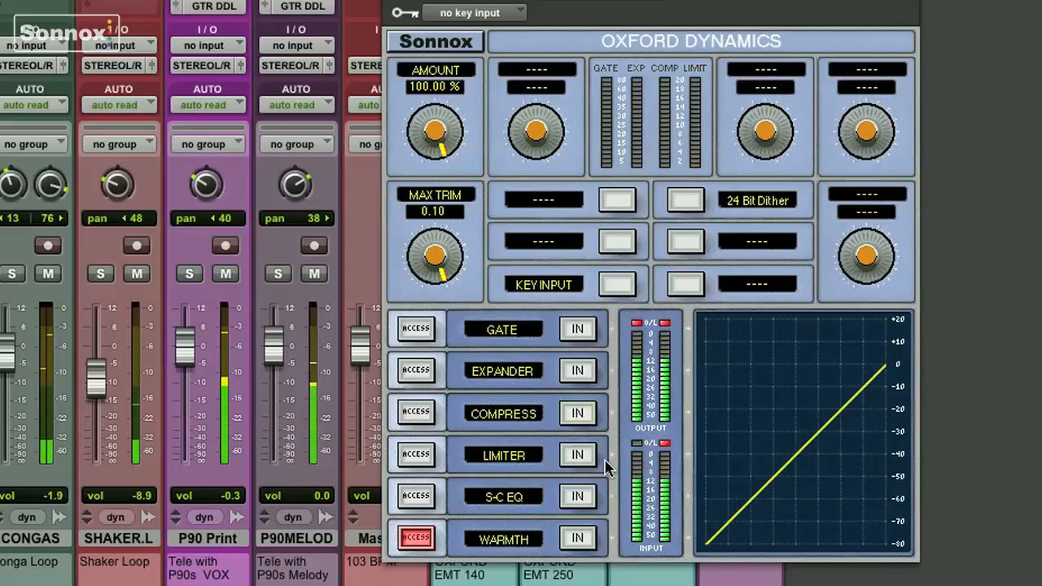
pyautogui.click(578, 414)
pyautogui.click(578, 455)
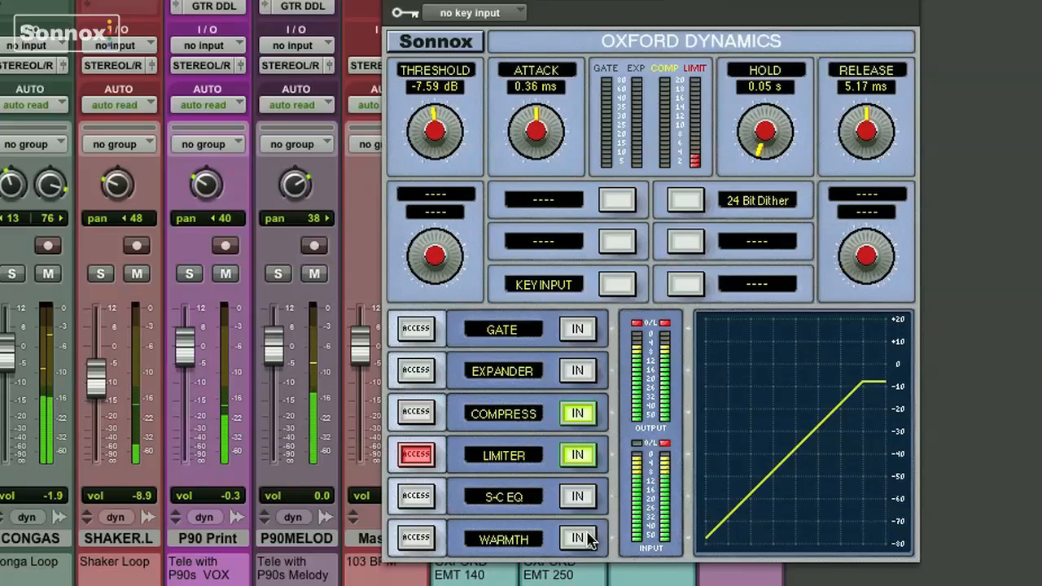
pyautogui.click(580, 539)
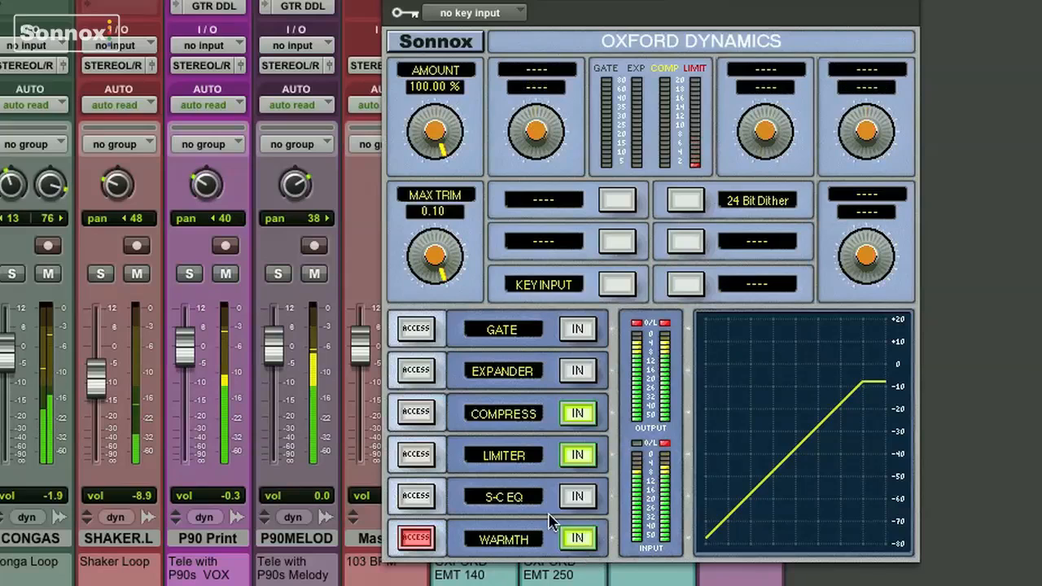
# - Reduce the compressor's make-up gain to +1.87 dB and reset the output and input overload indicators
pyautogui.click(416, 455)
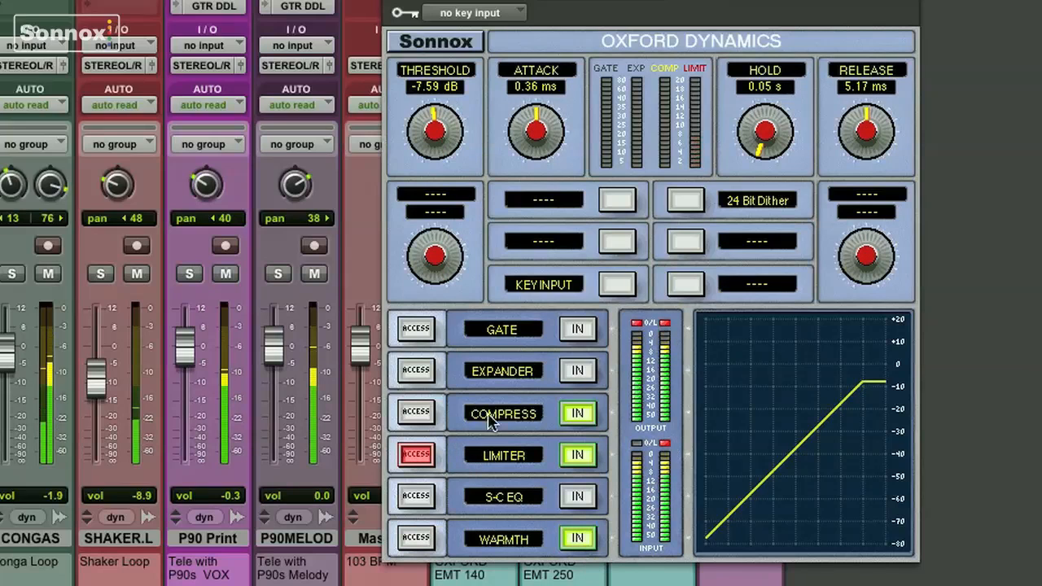
pyautogui.click(415, 411)
pyautogui.moveTo(867, 268); pyautogui.dragTo(863, 272)
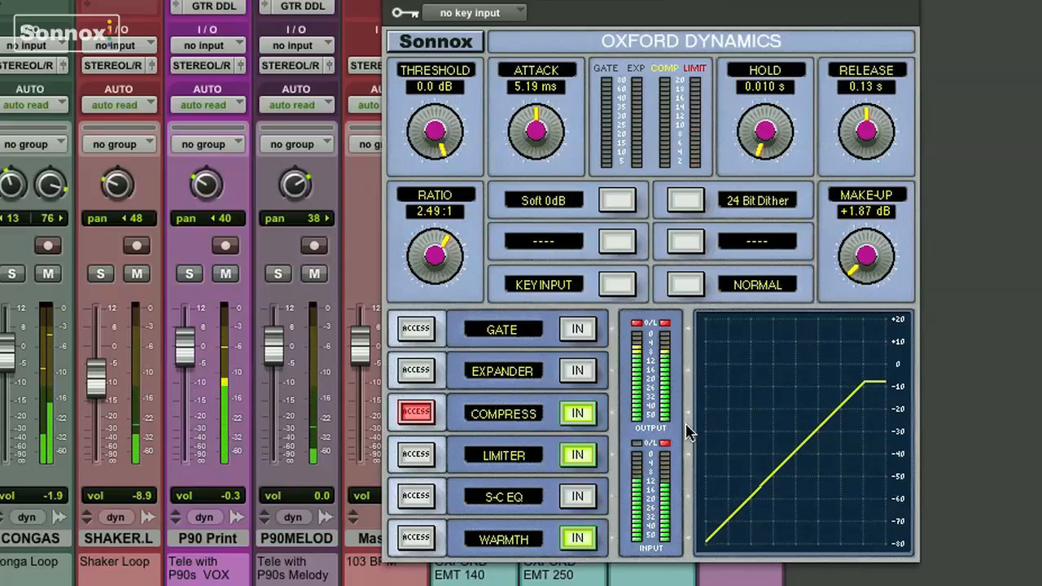
pyautogui.click(637, 323)
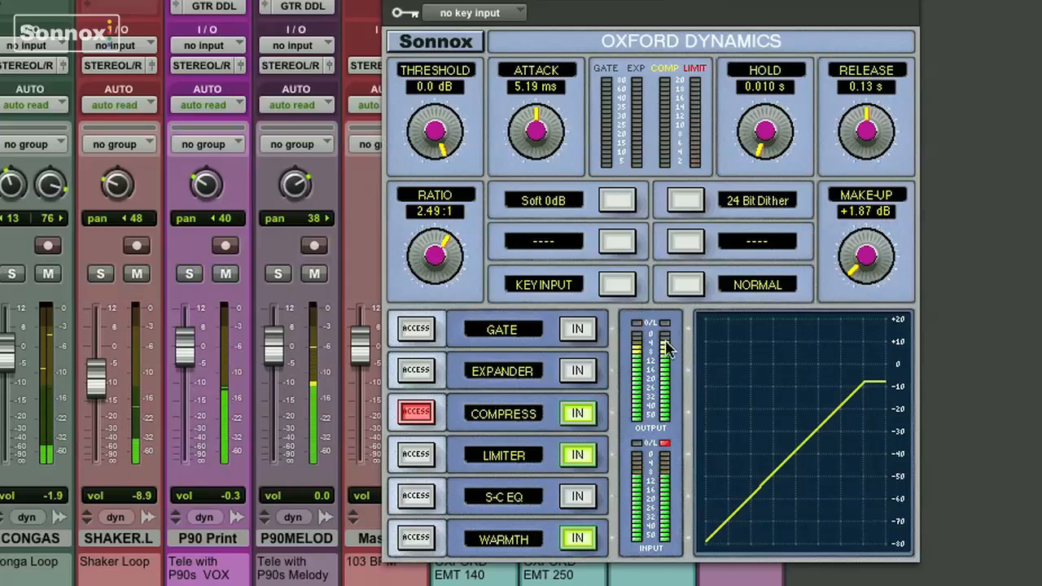
pyautogui.click(665, 442)
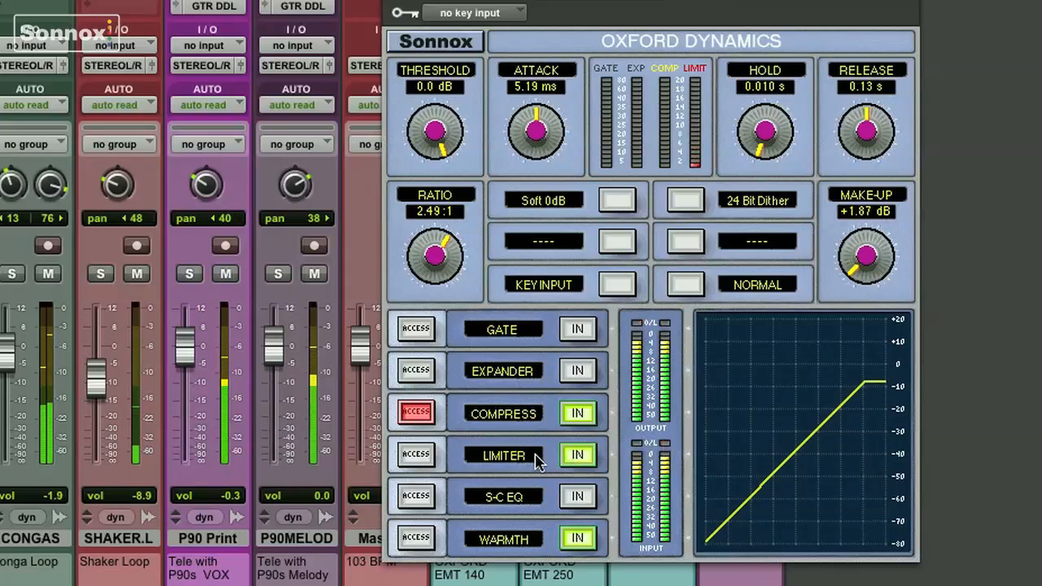